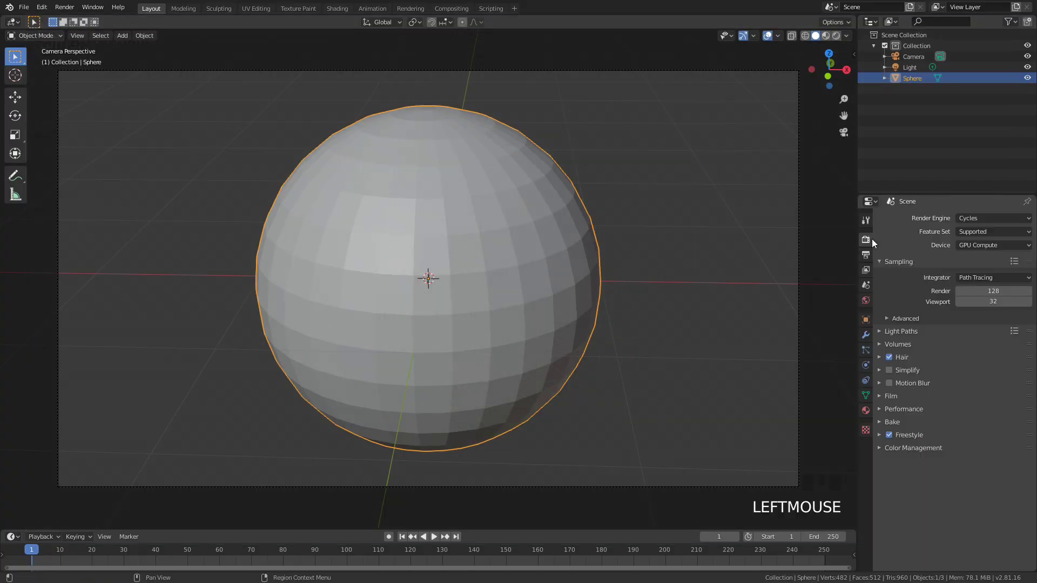
Open the view layer's Freestyle line set and line style settings for the sphere scene.
left_click(866, 269)
left_click(866, 285)
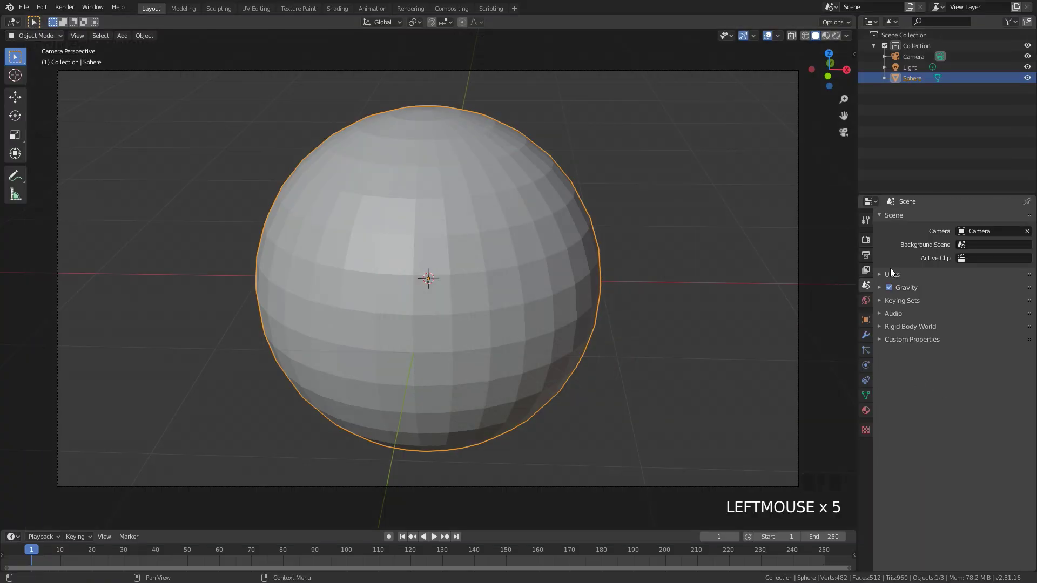
left_click(866, 270)
scroll(936, 379, "up", 4)
scroll(936, 379, "down", 5)
Mark all of the sphere's edges as Freestyle edges and return to Object Mode.
key("Tab")
key("ctrl+e")
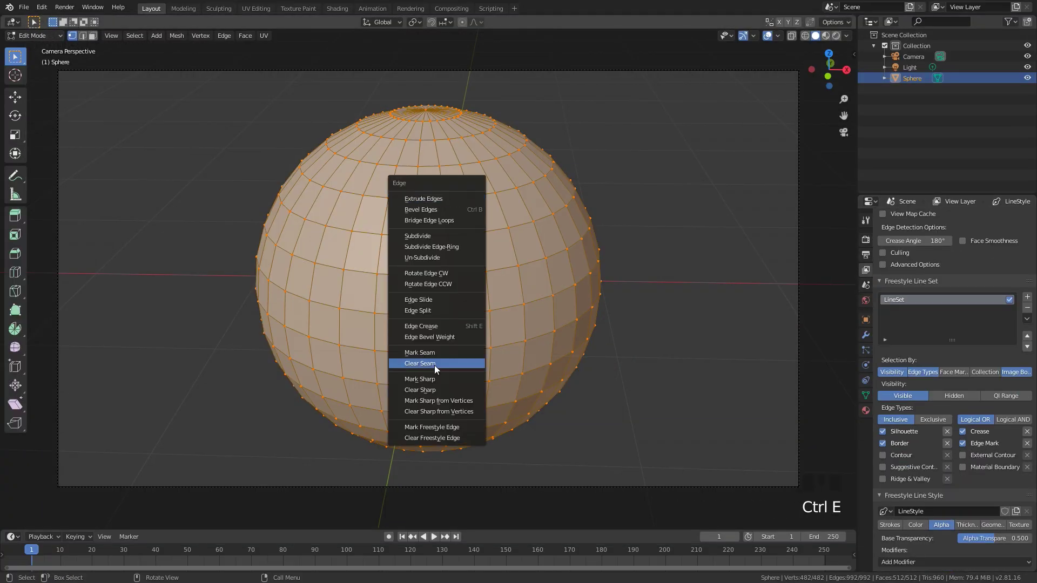
left_click(444, 327)
key("Tab")
Render the sphere to check its Freestyle wireframe and close the render window.
key("F12")
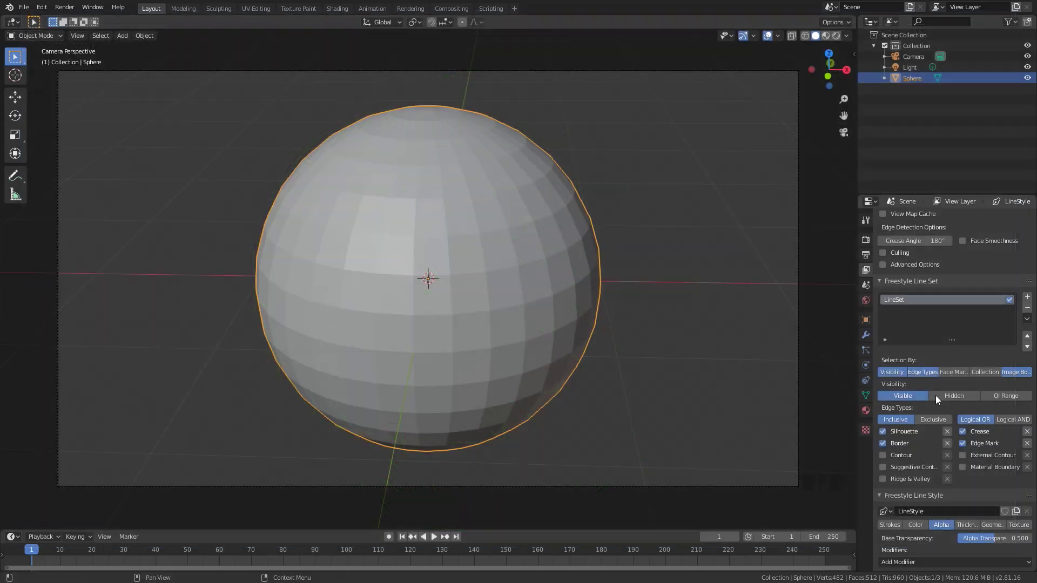
double_click(938, 399)
key("F12")
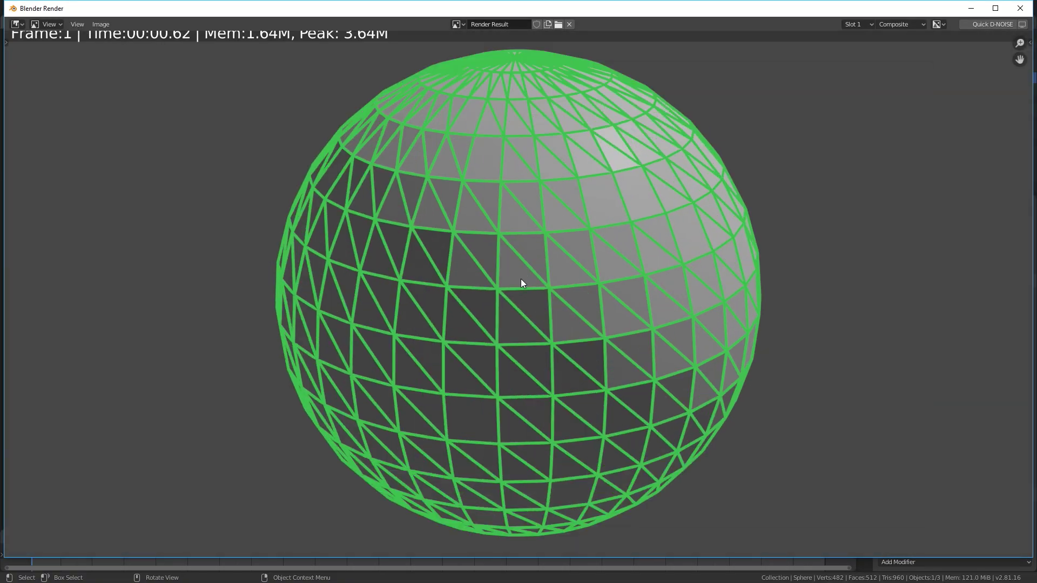
left_click(1023, 9)
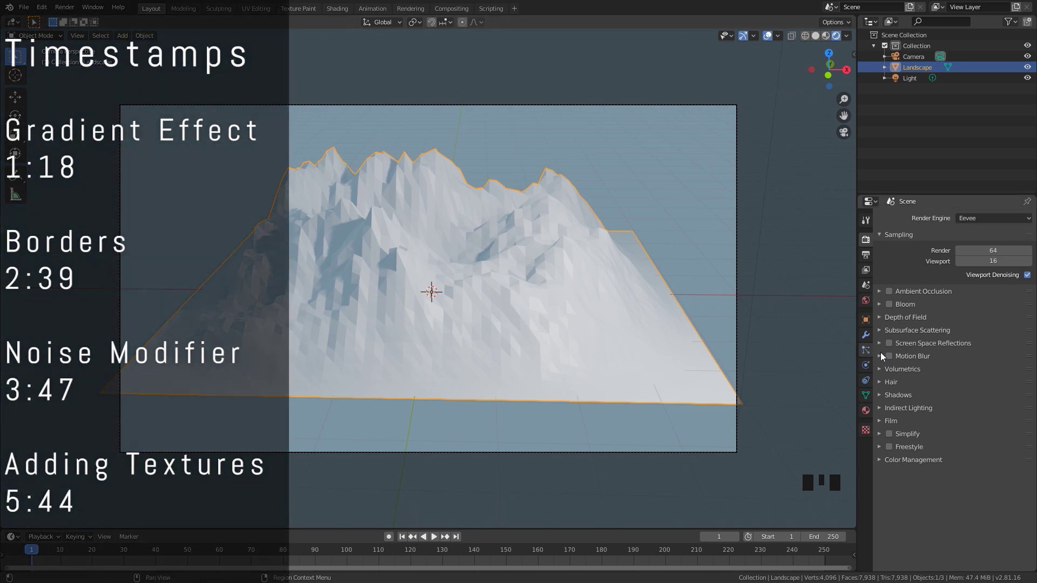
Enable Freestyle in the landscape scene's render settings and show the view layer's Freestyle options.
left_click(888, 447)
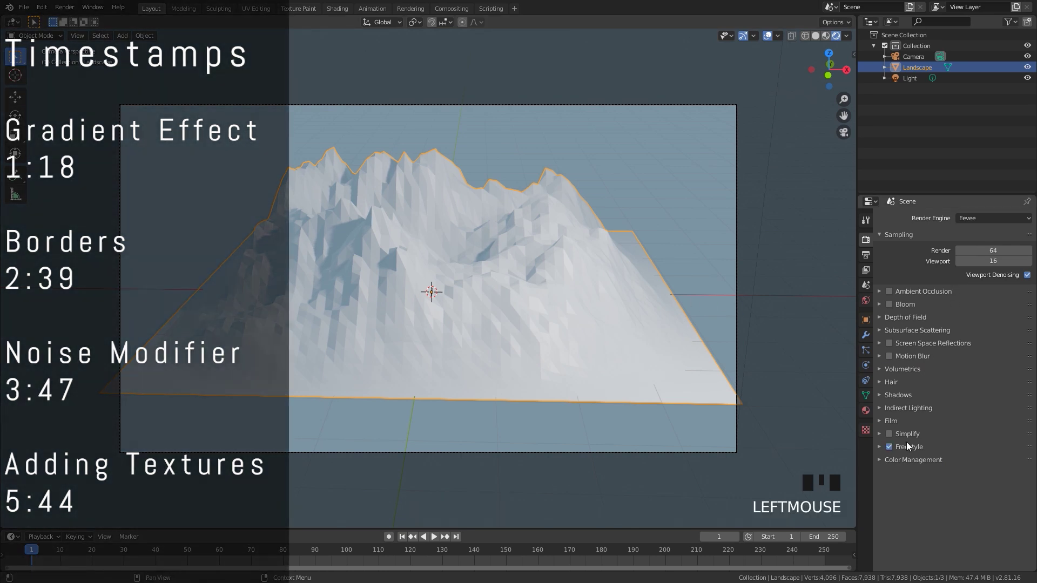
left_click(909, 447)
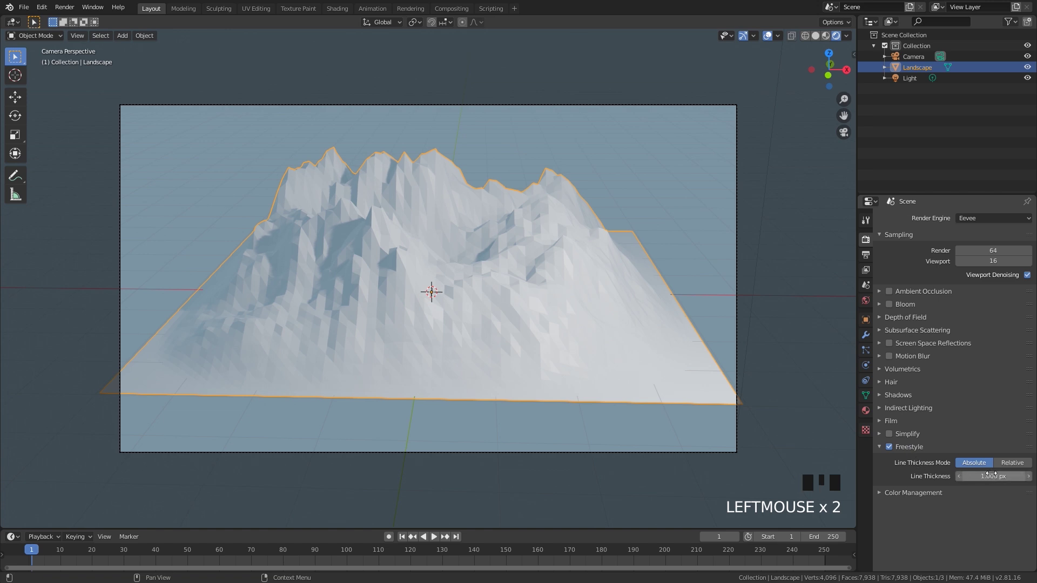
left_click(908, 448)
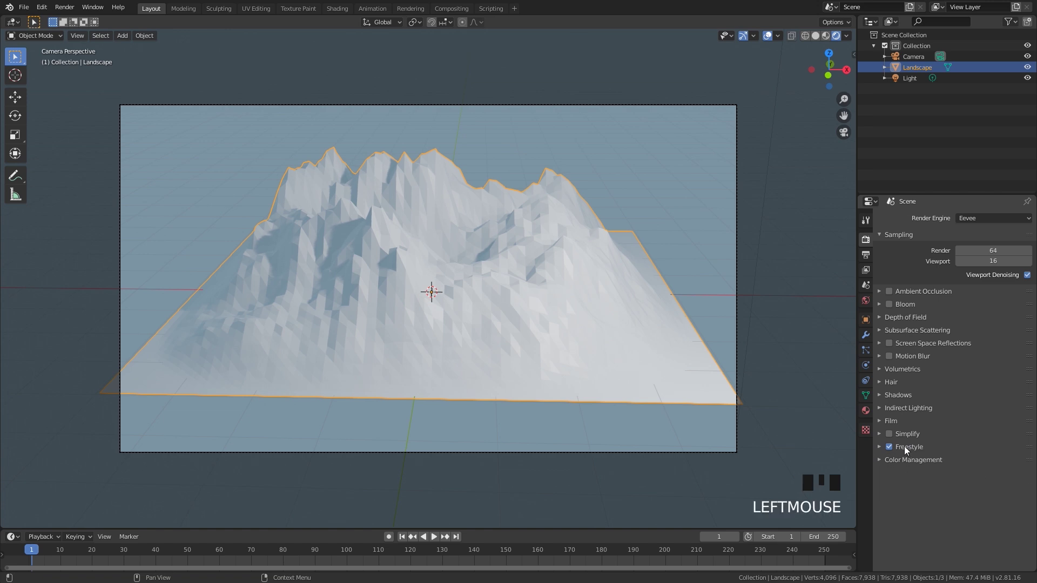
left_click(866, 271)
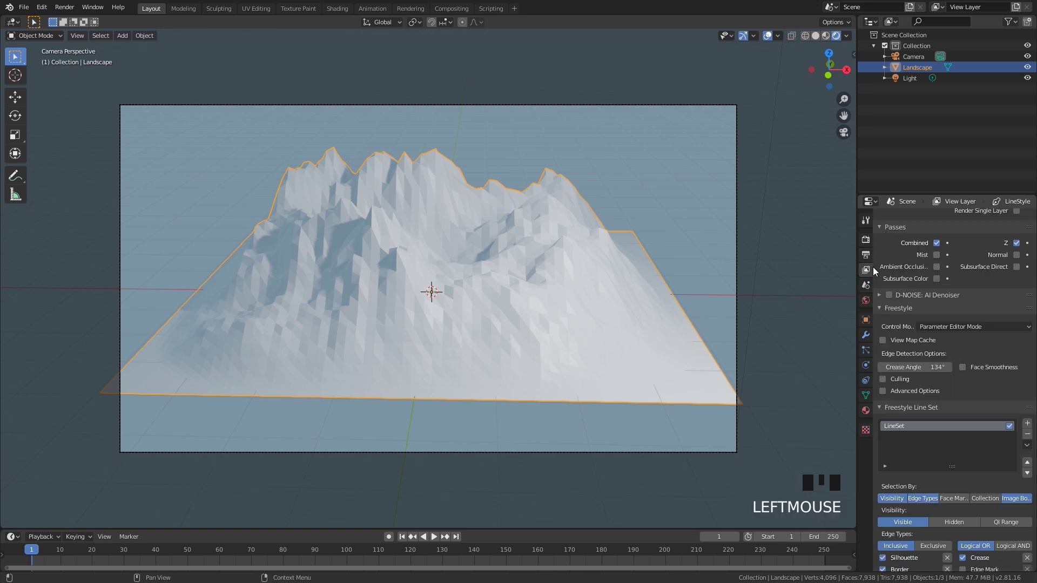
scroll(956, 331, "down", 7)
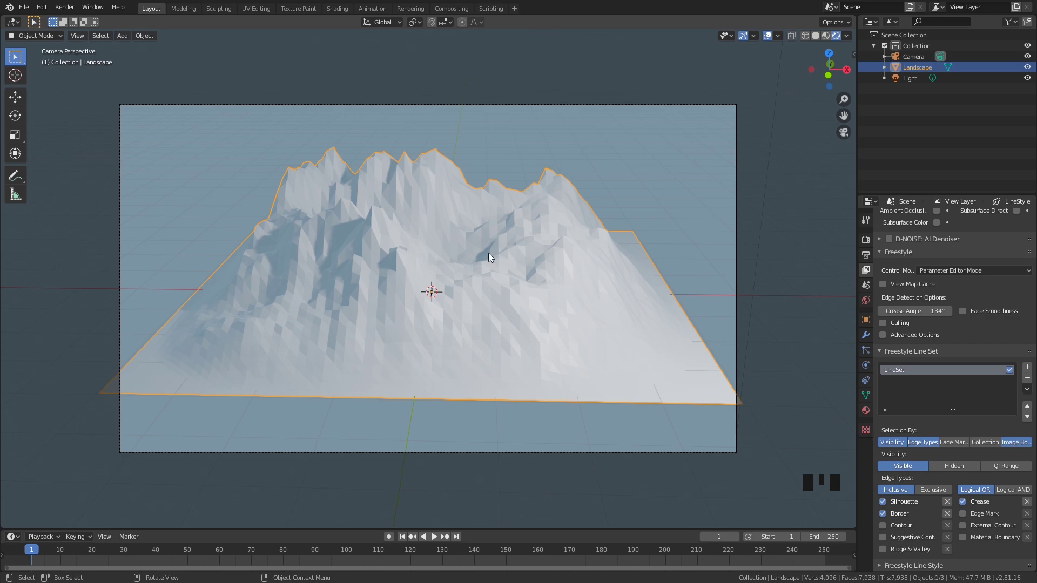
Set the Freestyle crease angle to 180°, test-rendering the landscape before and after the change.
key("F12")
scroll(487, 285, "down", 1)
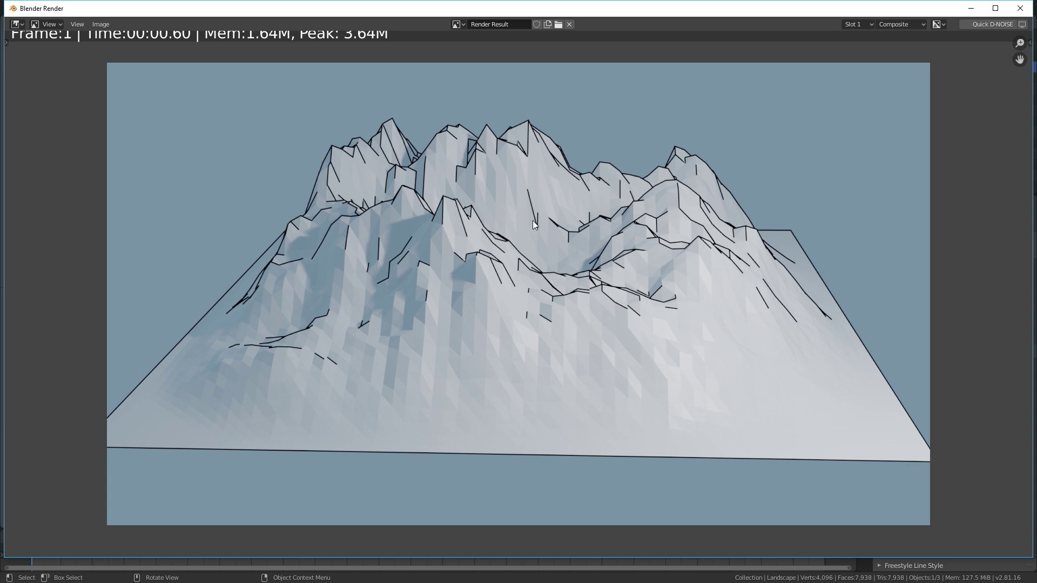
left_click(1019, 9)
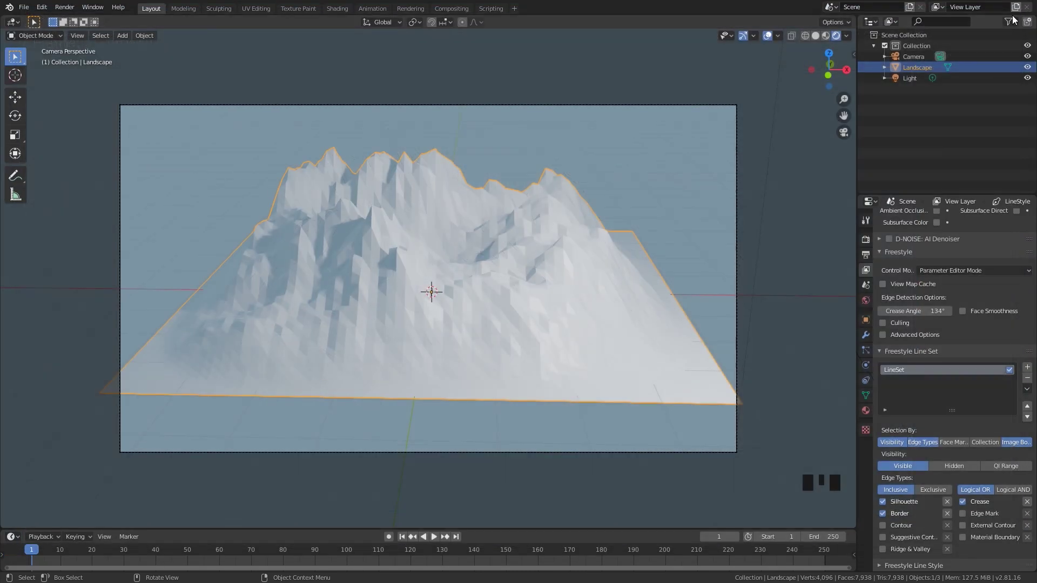
left_click_drag(912, 311, 918, 311)
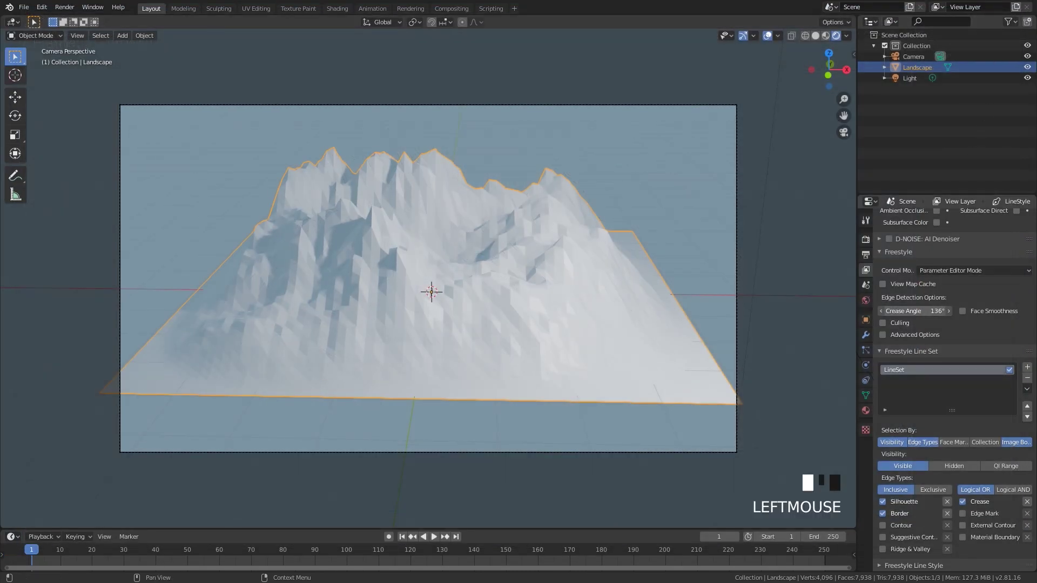
key("F12")
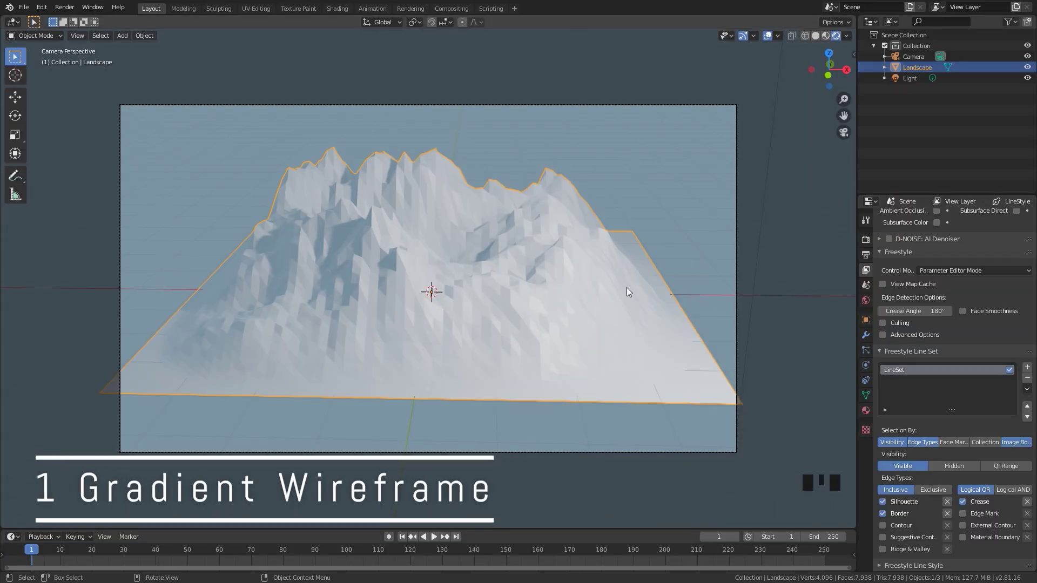
Add a Distance from Object modifier to the Freestyle line style's color.
left_click(912, 565)
scroll(927, 552, "down", 6)
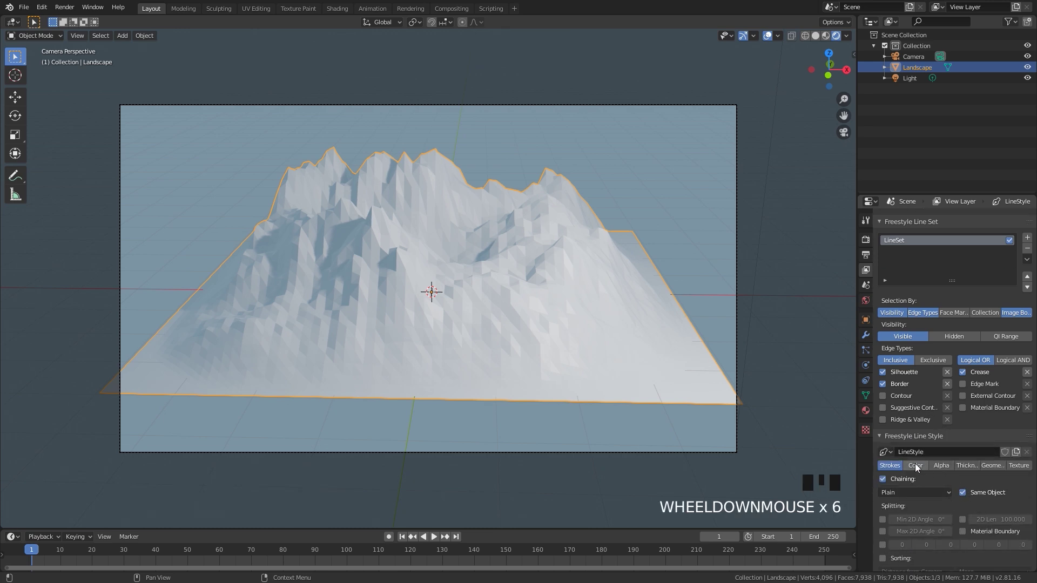
left_click(914, 463)
scroll(918, 486, "down", 2)
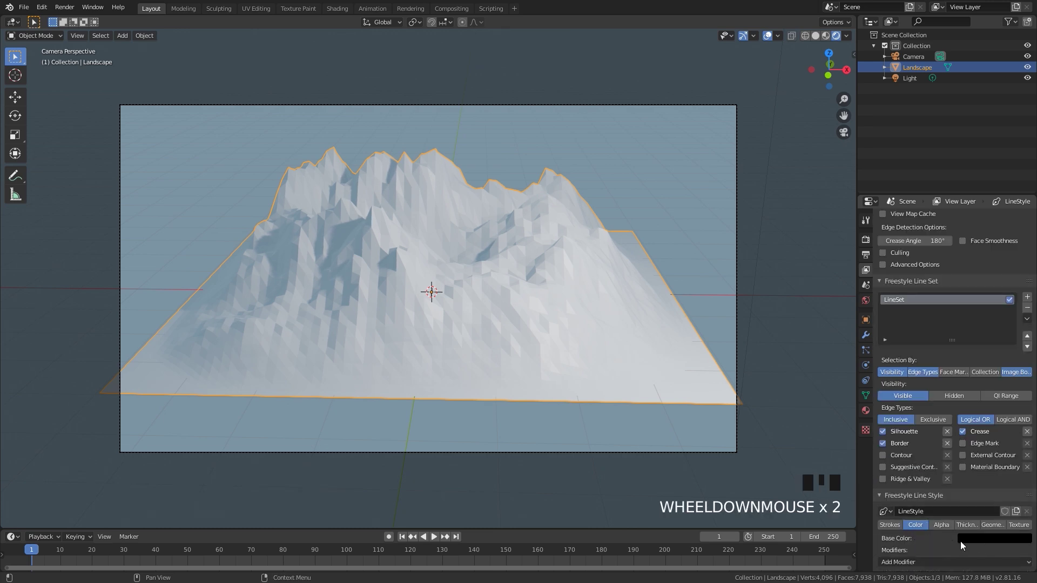
left_click(900, 562)
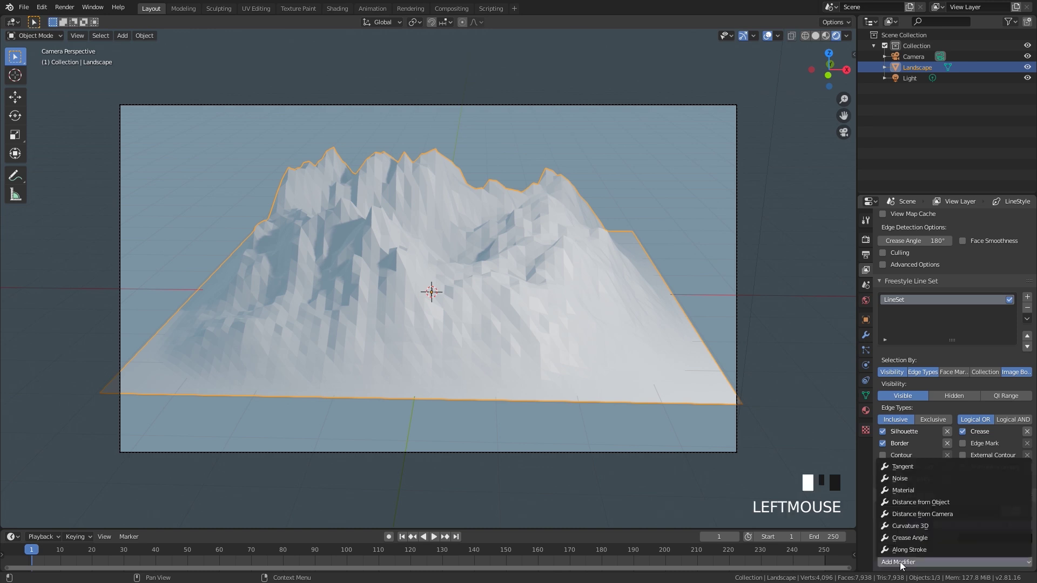
left_click(927, 502)
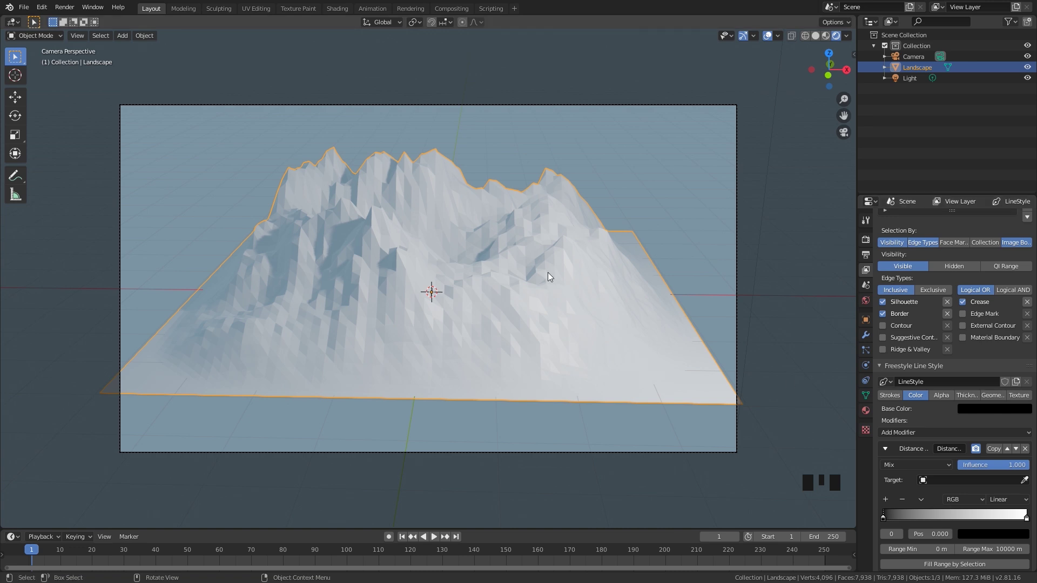
Add a Plain Axes empty and move it about -3.94 m along the X axis, to the landscape's side.
key("shift+a")
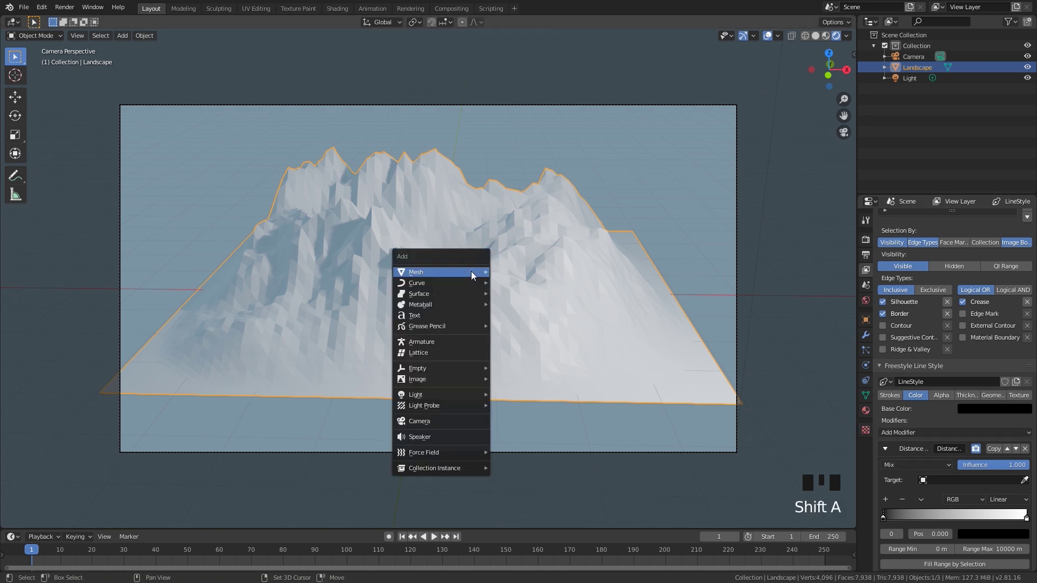
mouse_move(426, 369)
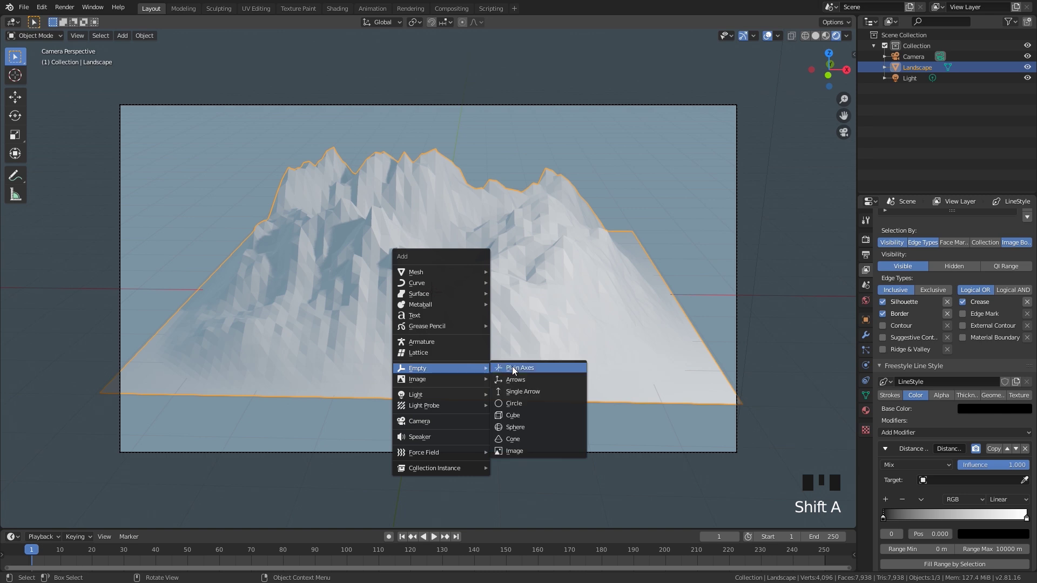
left_click(522, 366)
middle_click_drag(432, 300, 572, 303, "shift")
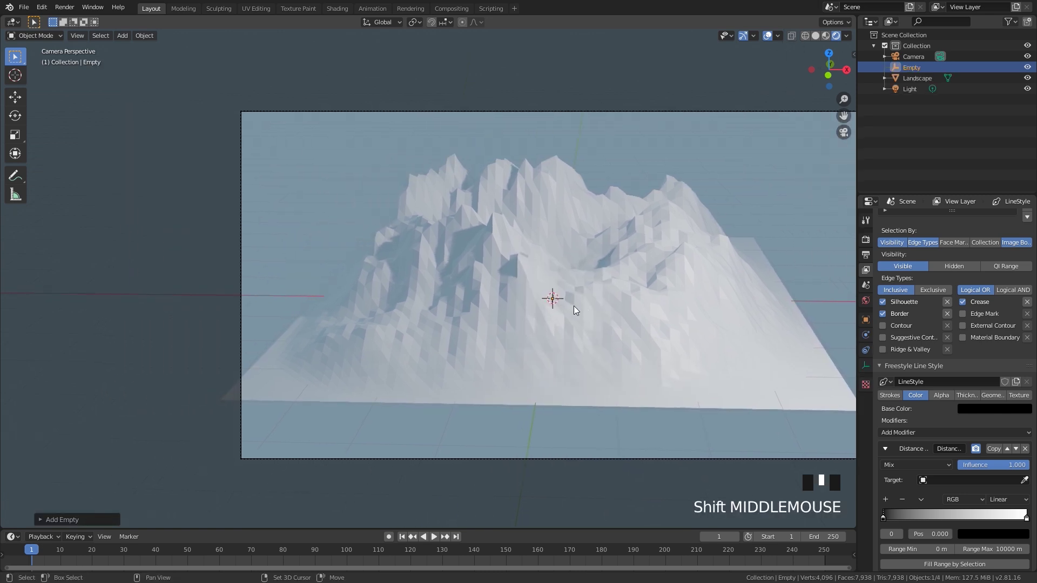
key("g")
key("x")
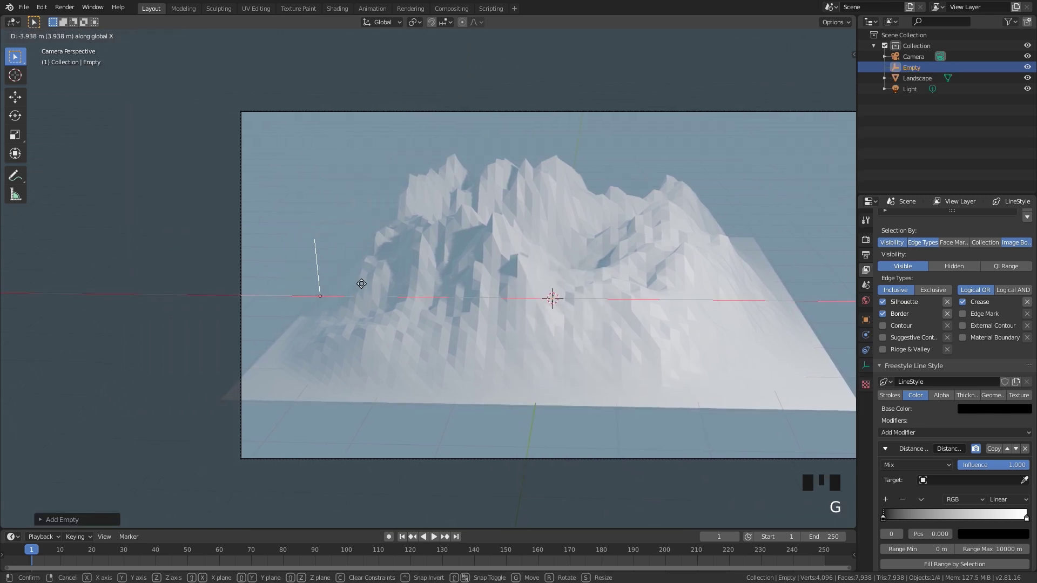
left_click(361, 284)
middle_click_drag(649, 323, 553, 306, "shift")
Color the modifier's gradient from blue at the first stop to red at the last stop.
left_click(887, 519)
left_click(983, 537)
left_click_drag(1020, 456, 1020, 380)
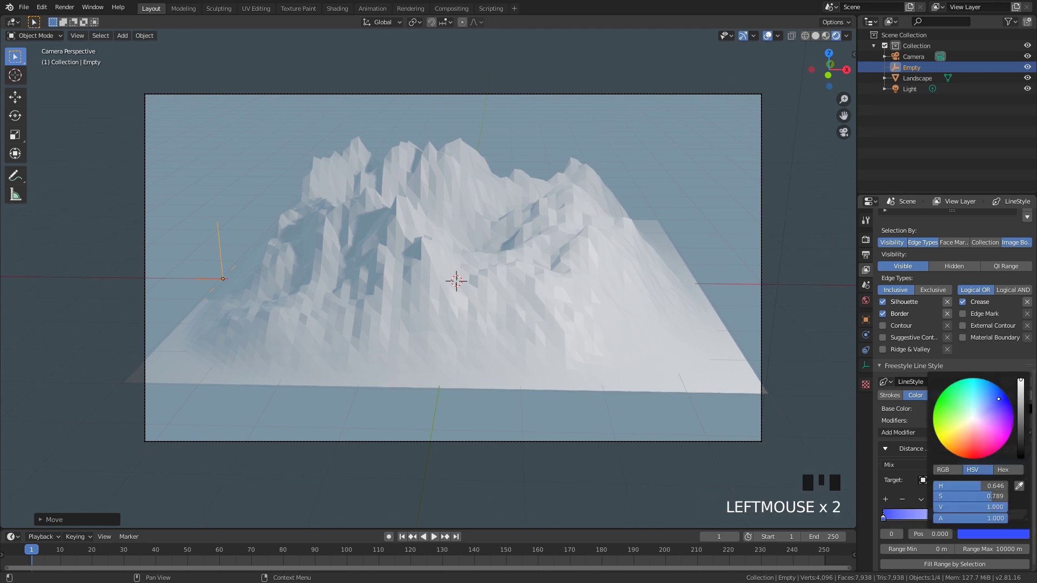
left_click(1027, 517)
left_click(1005, 535)
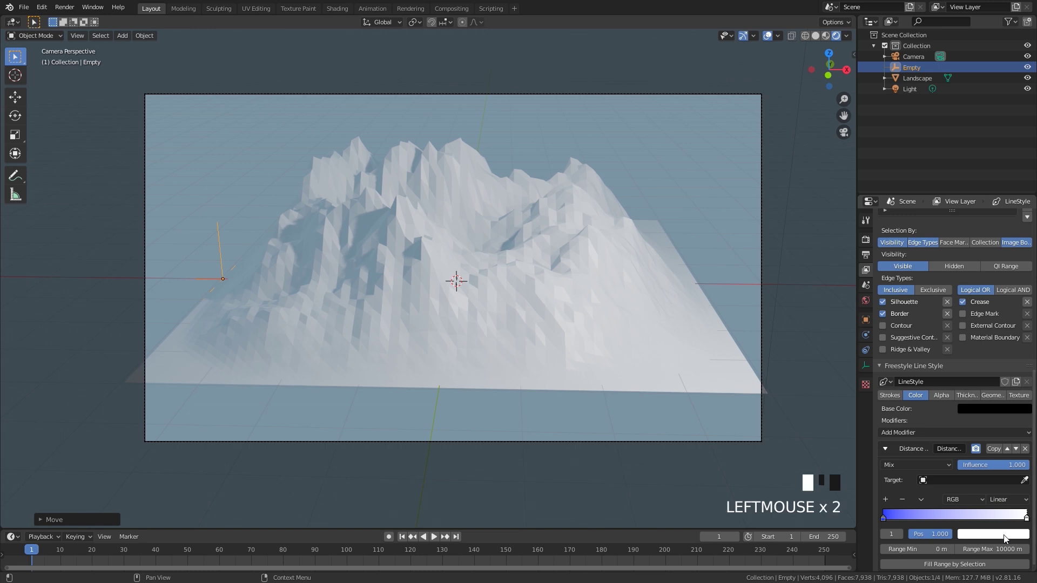
left_click(1021, 419)
Set the empty as the modifier's target and fill its distance range from the selected landscape.
left_click(584, 337)
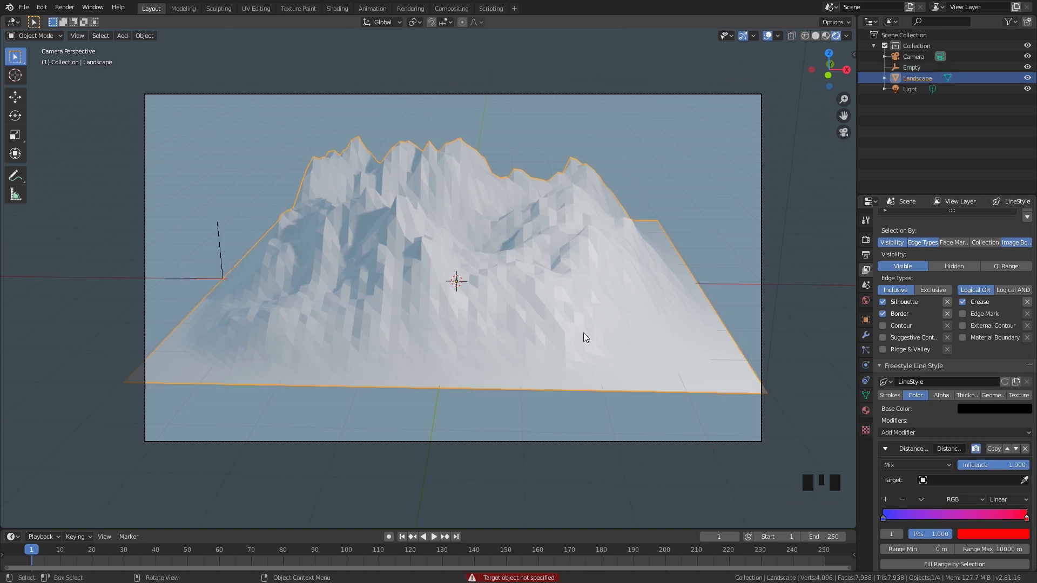
left_click(968, 481)
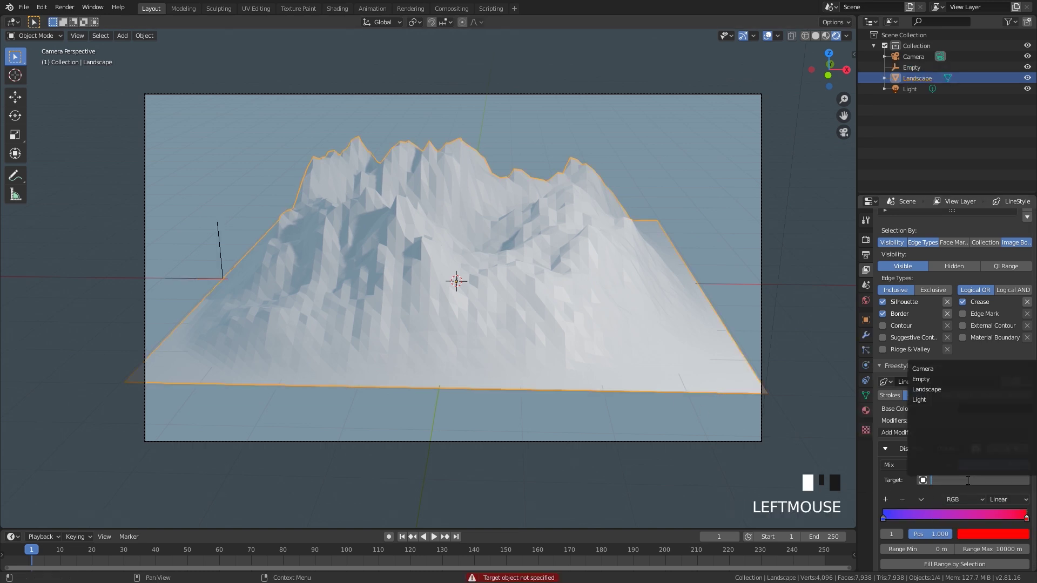
left_click(926, 378)
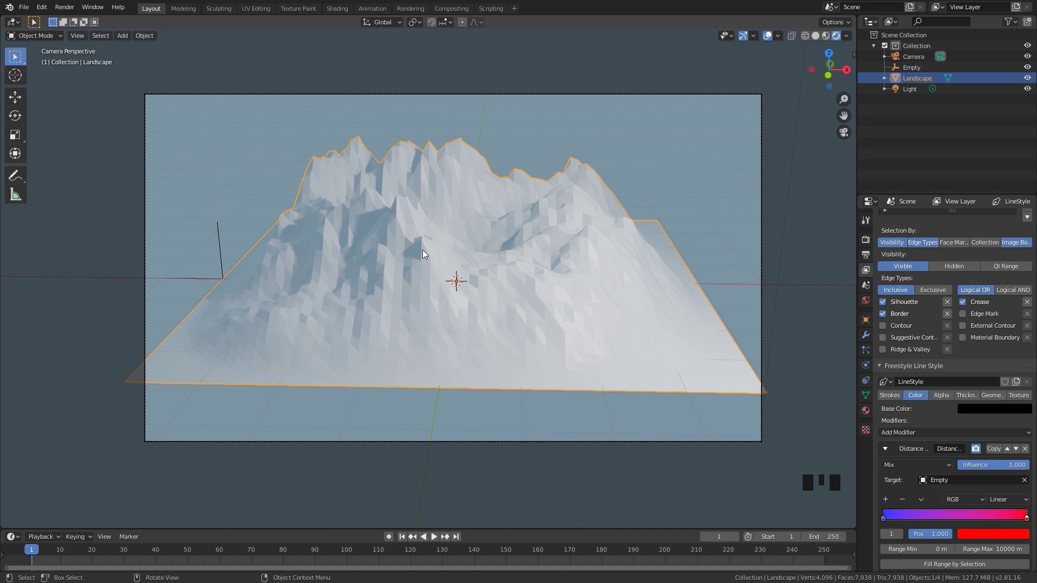
left_click(403, 243)
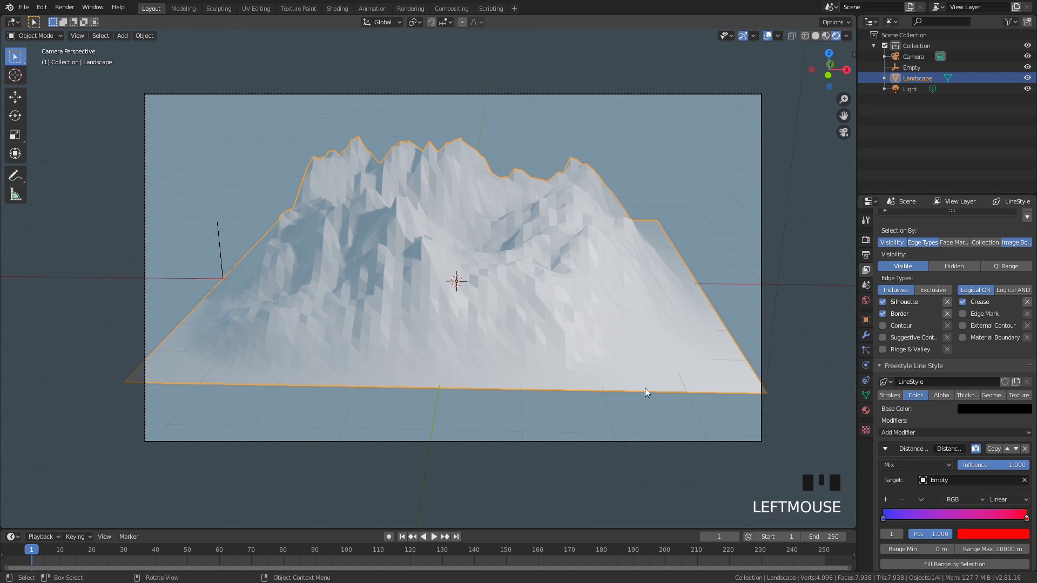
left_click(939, 564)
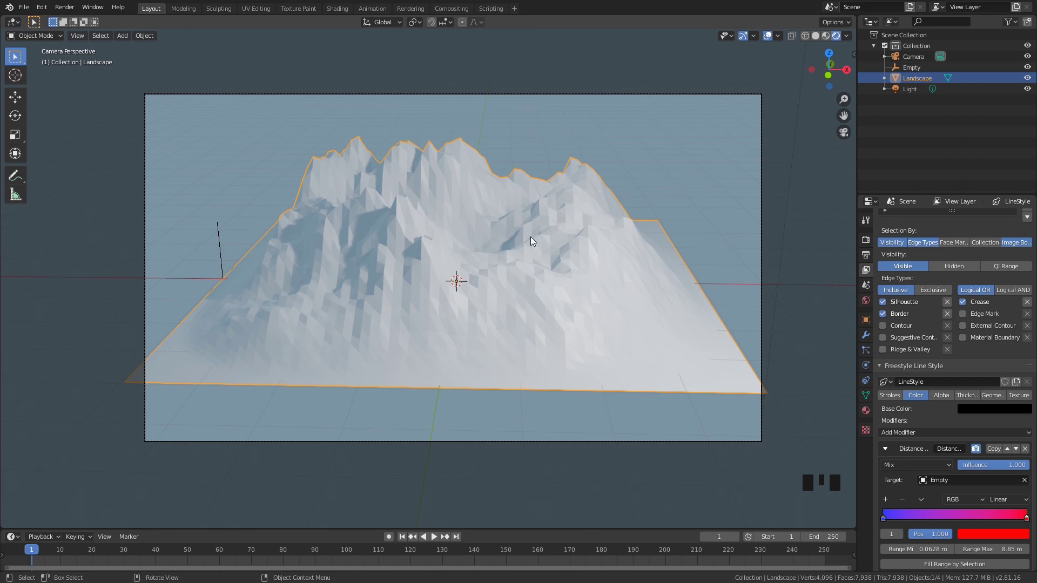
Render the landscape to check the gradient wireframe and close the render window.
key("F12")
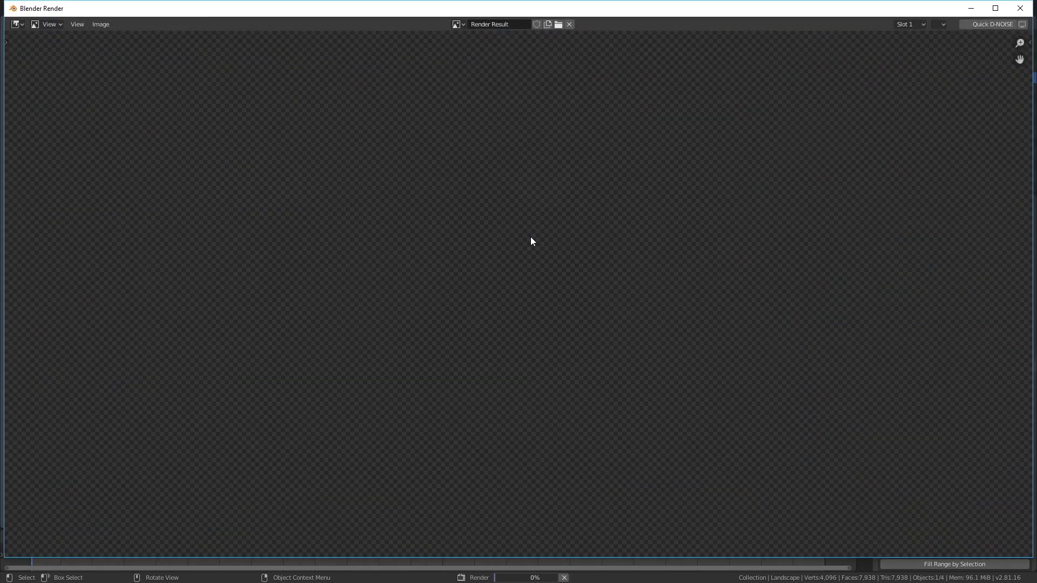
scroll(516, 242, "down", 1)
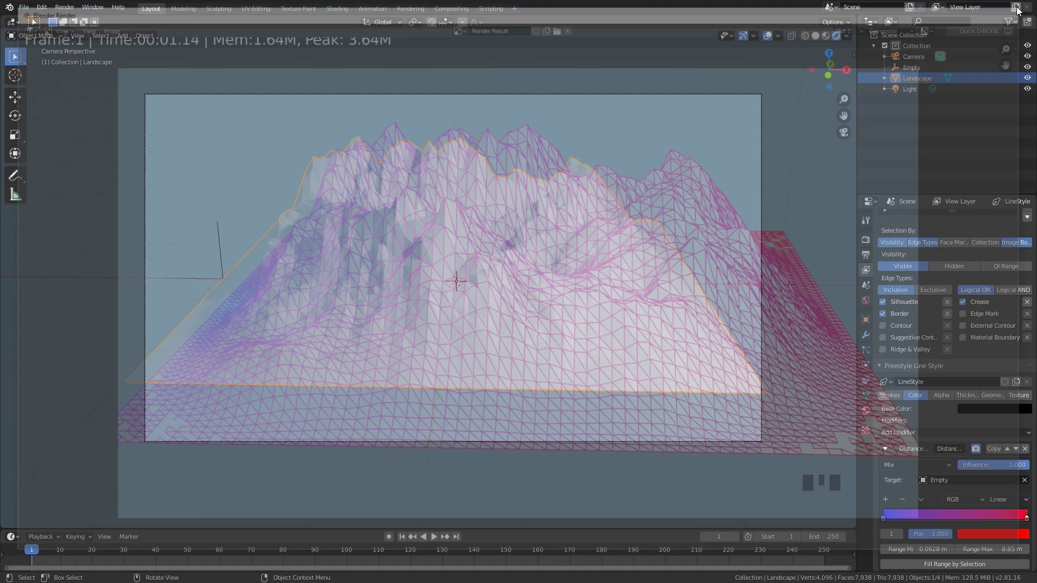
left_click(1020, 8)
Move both gradient stops inward, placing the red one at about 0.795, and render the landscape again.
left_click_drag(885, 519, 906, 520)
left_click_drag(1026, 518, 986, 512)
key("F12")
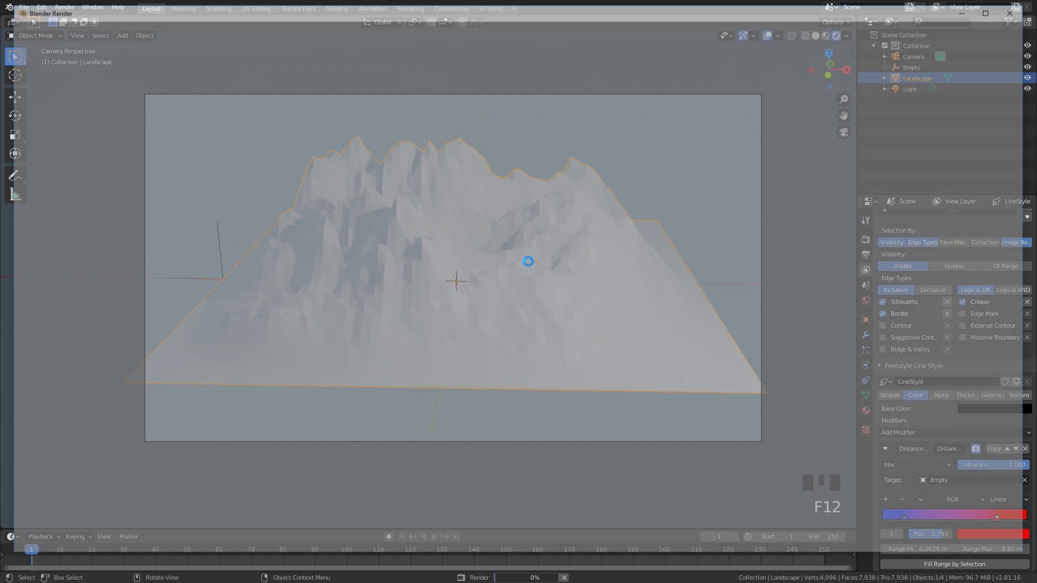
scroll(924, 130, "down", 1)
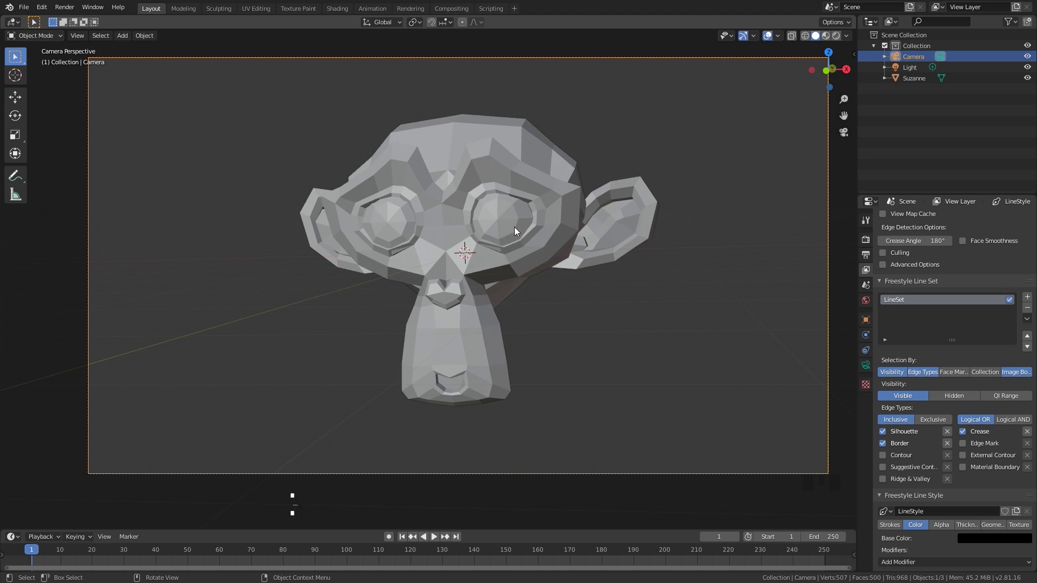
Render the Suzanne monkey head scene to view its full Freestyle wireframe.
key("F12")
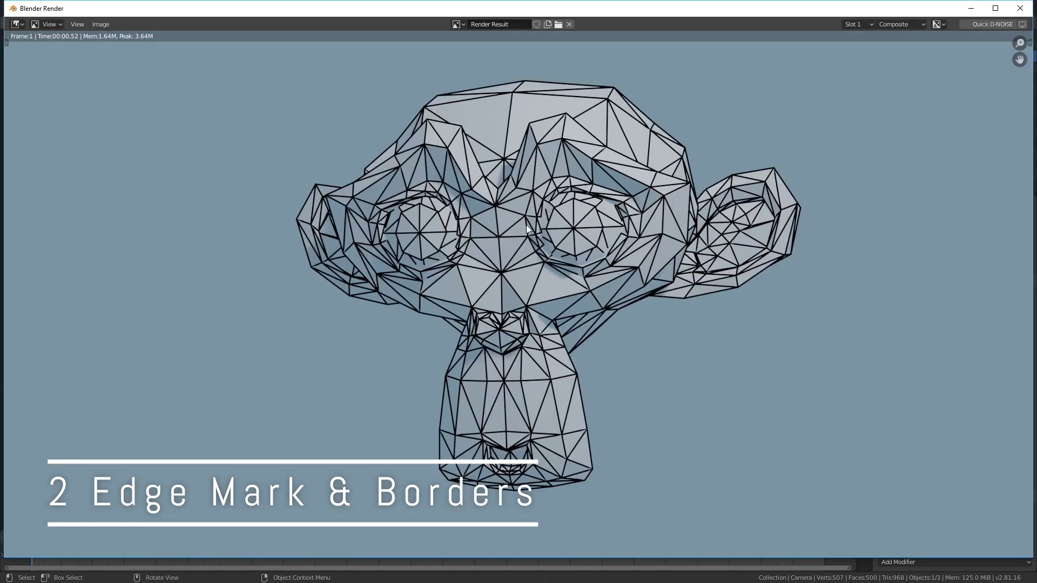
scroll(507, 236, "down", 2)
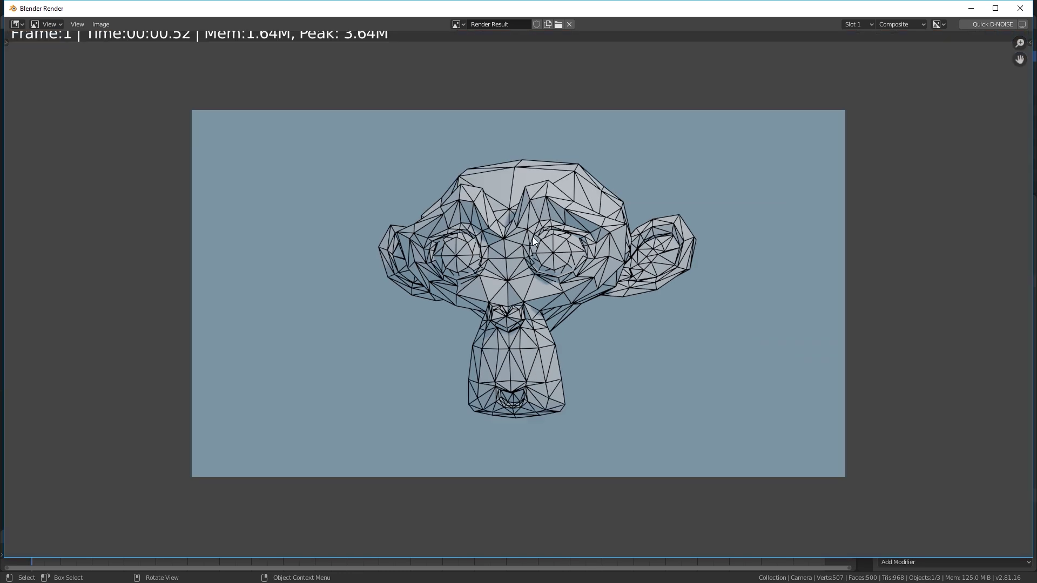
Close the render, select Suzanne and add a Subdivision Surface modifier with 2 viewport subdivisions.
left_click(1019, 8)
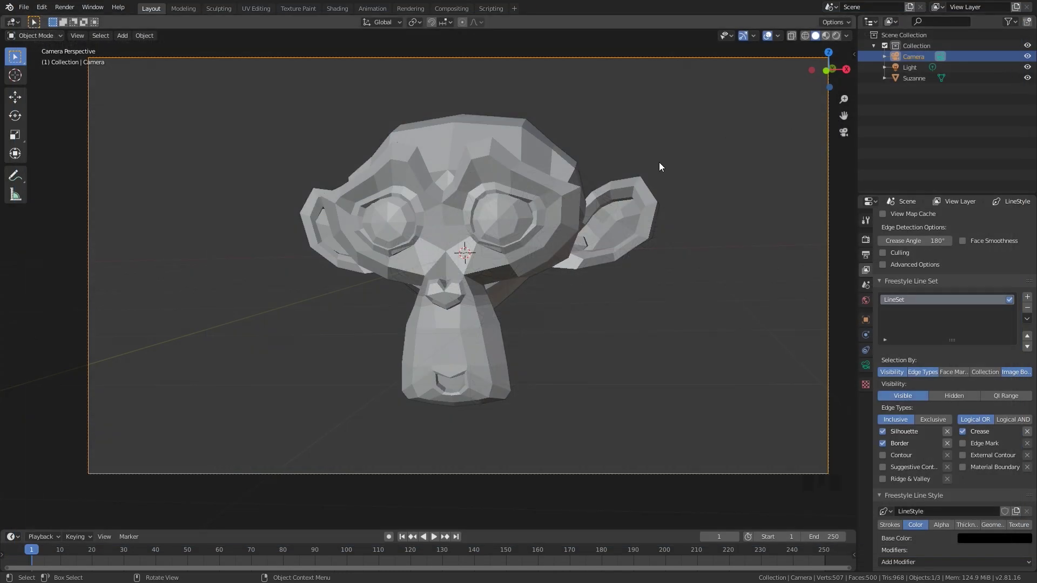
left_click(483, 213)
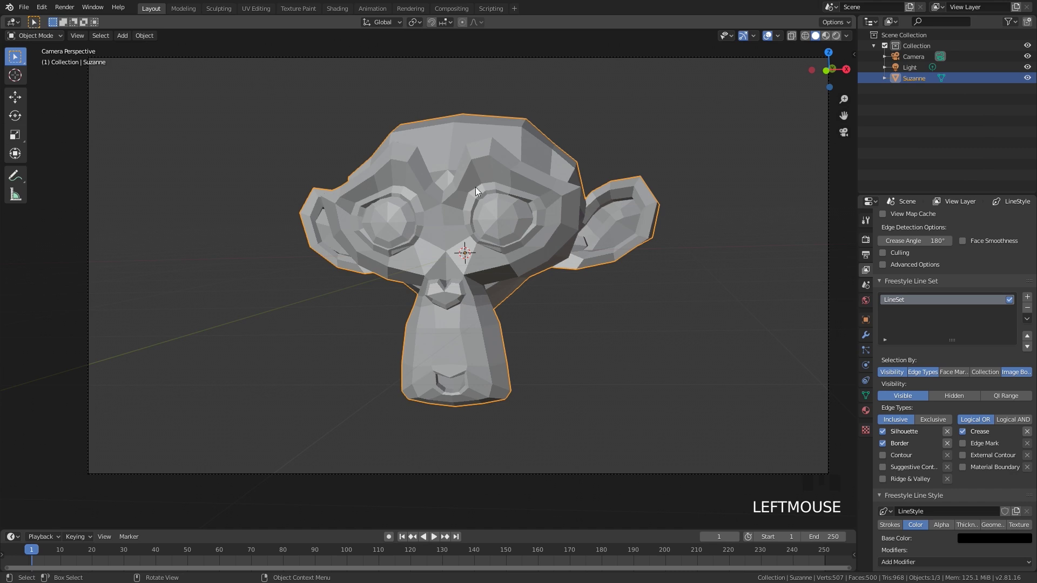
left_click(867, 335)
left_click(921, 217)
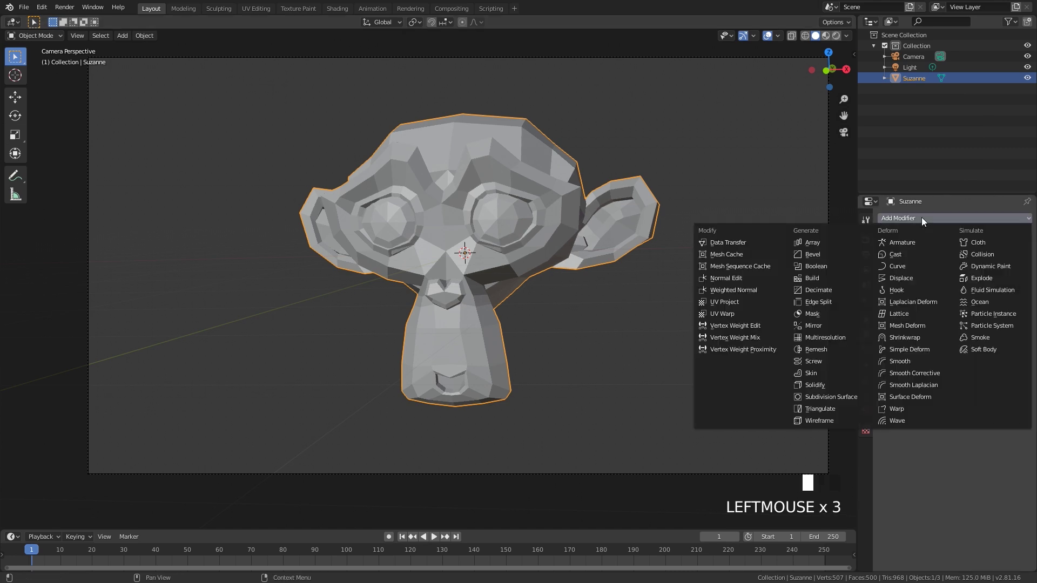
left_click(830, 396)
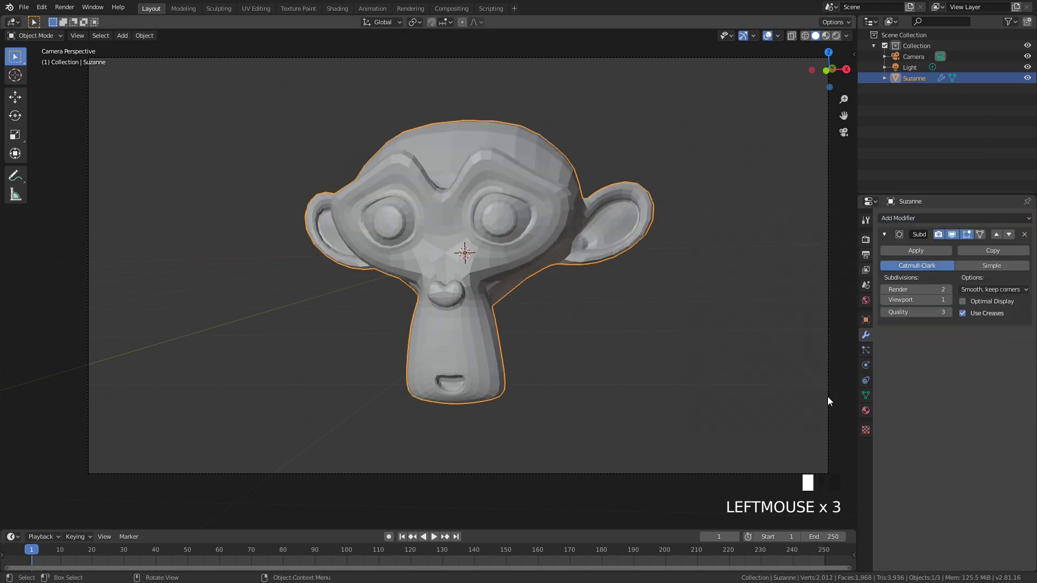
left_click(950, 300)
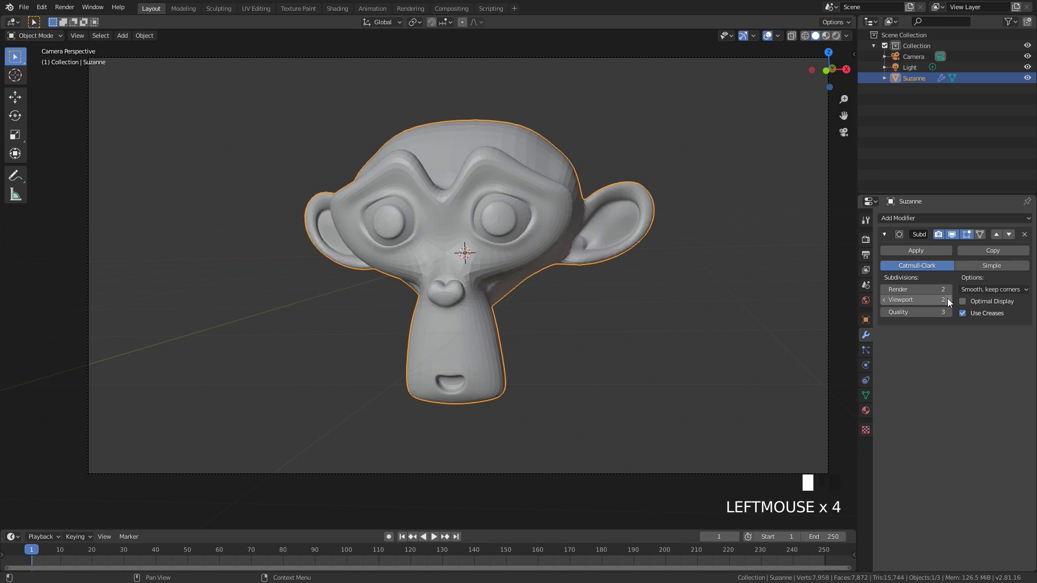
Shade Suzanne smooth, render the subdivided head to check its wireframe, and close the render window.
right_click(506, 225)
left_click(500, 224)
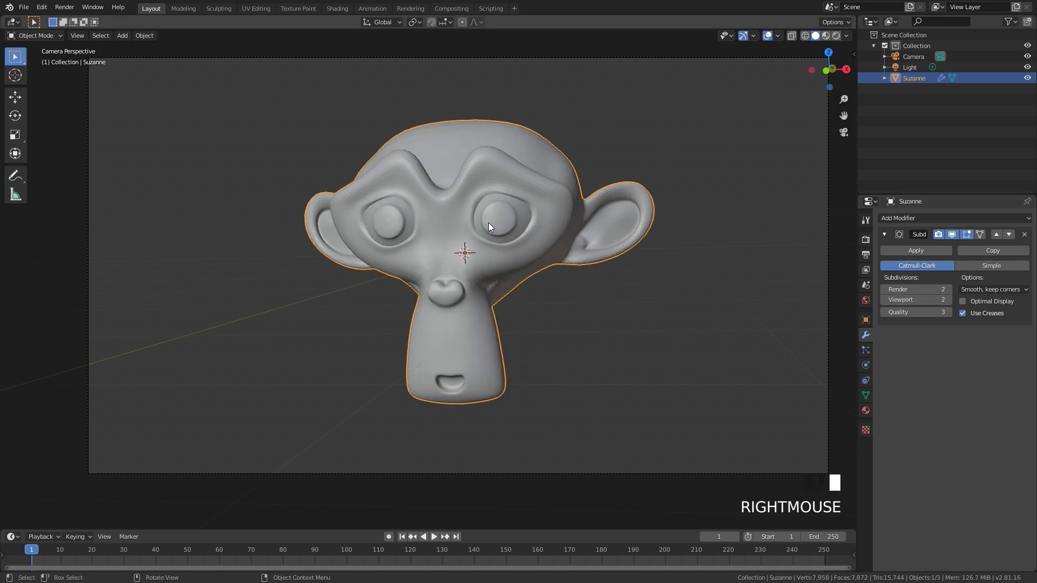
key("F12")
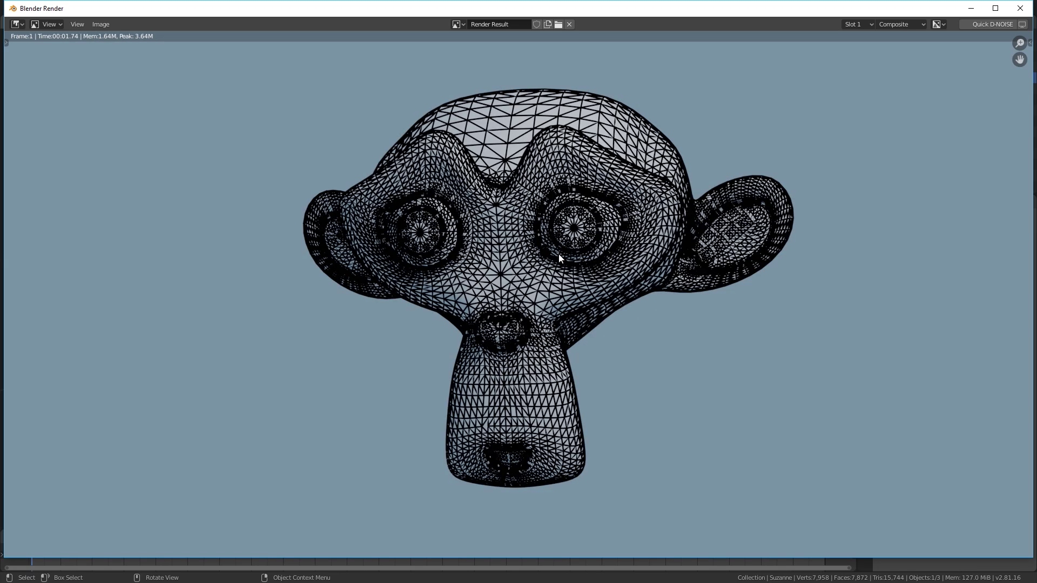
left_click(1020, 8)
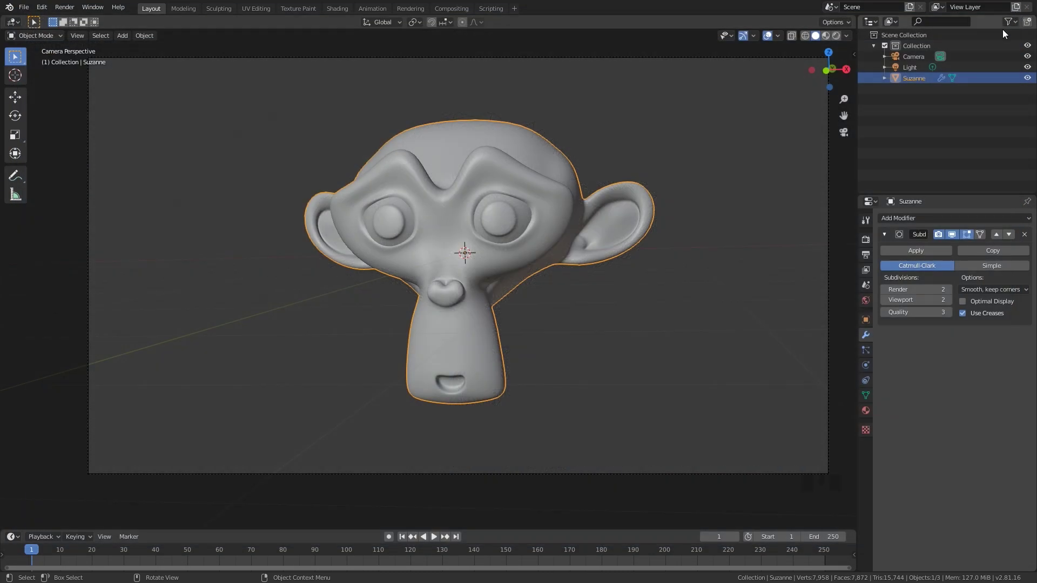
Bring the Freestyle view layer settings back up and mark all of Suzanne's mesh edges as Freestyle edges.
left_click(865, 269)
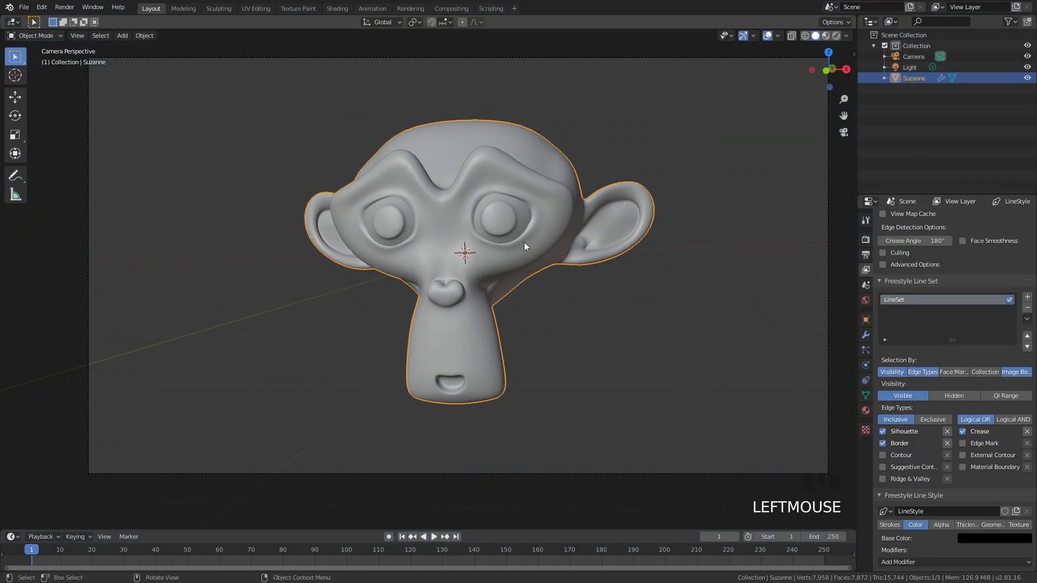
key("Tab")
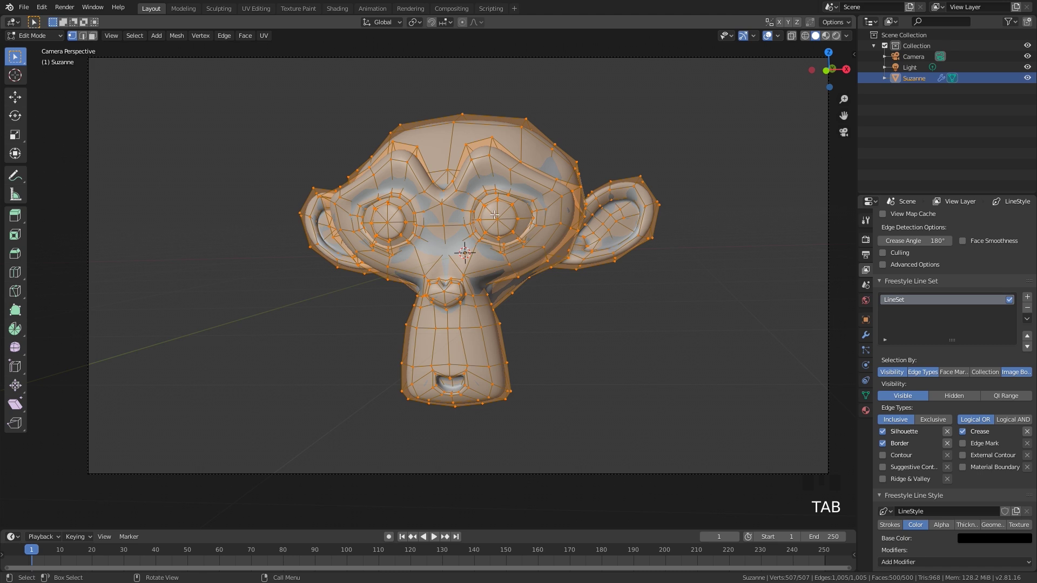
key("ctrl+e")
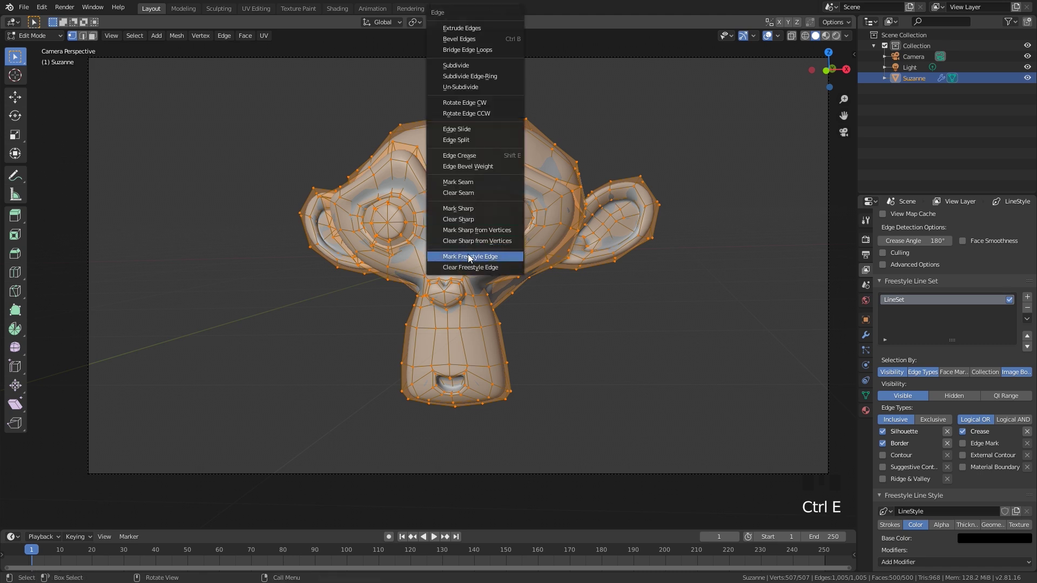
left_click(482, 257)
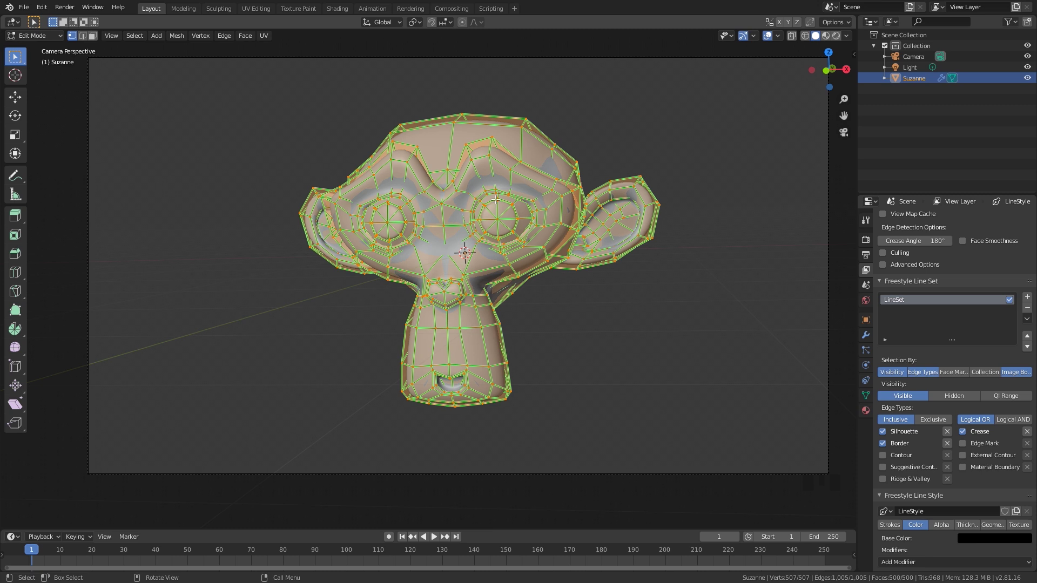
key("Tab")
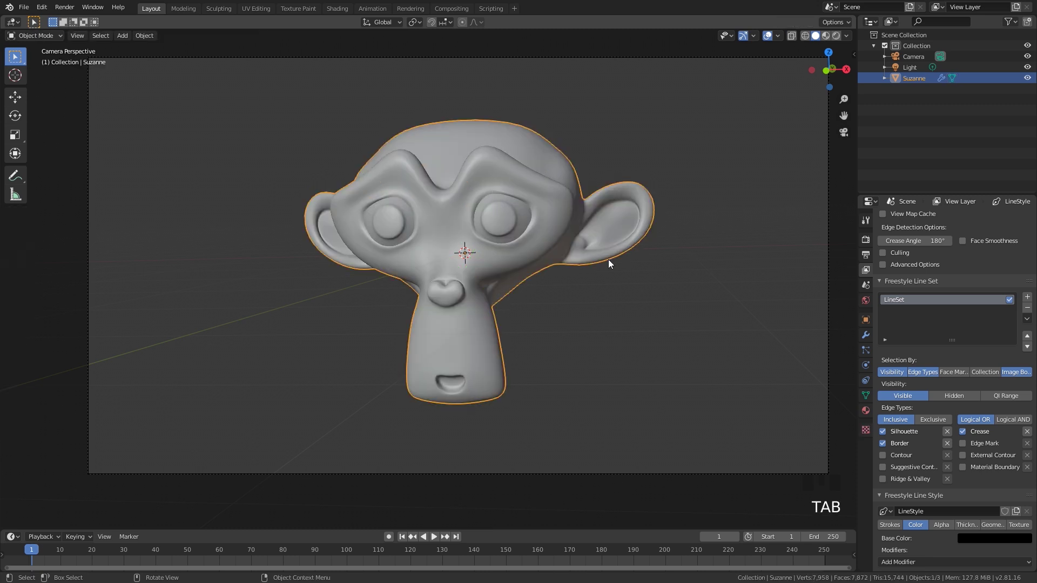
Switch the line set's edge types from Crease to Edge Mark, render Suzanne, and close the render window.
left_click(977, 432)
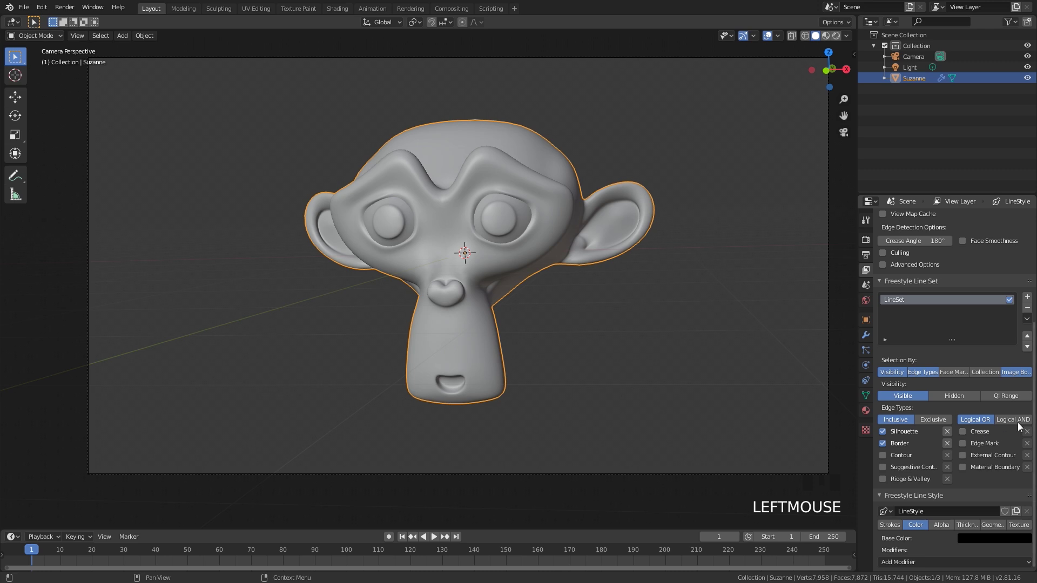
left_click(966, 442)
key("F12")
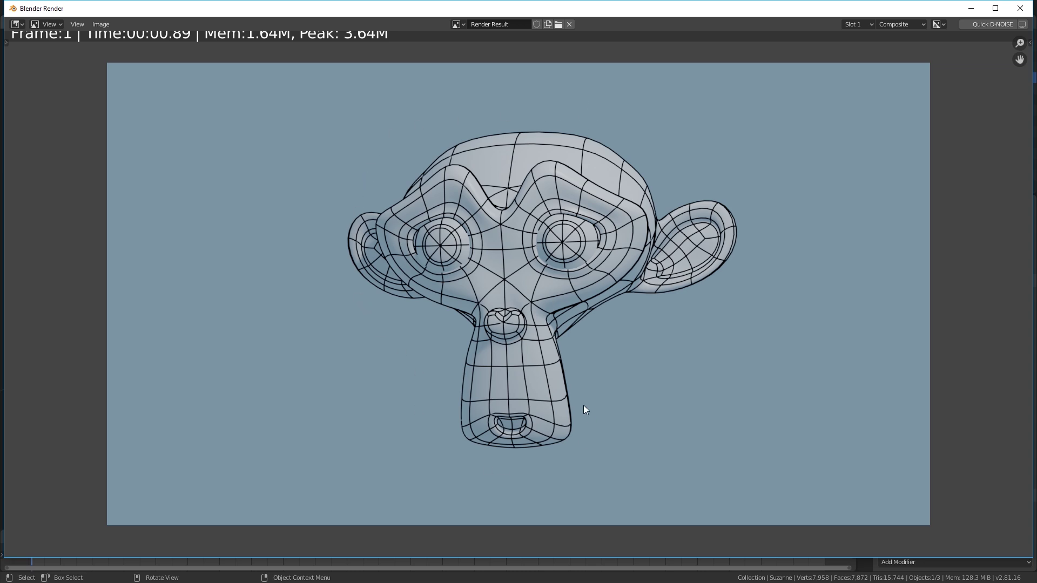
left_click(1020, 8)
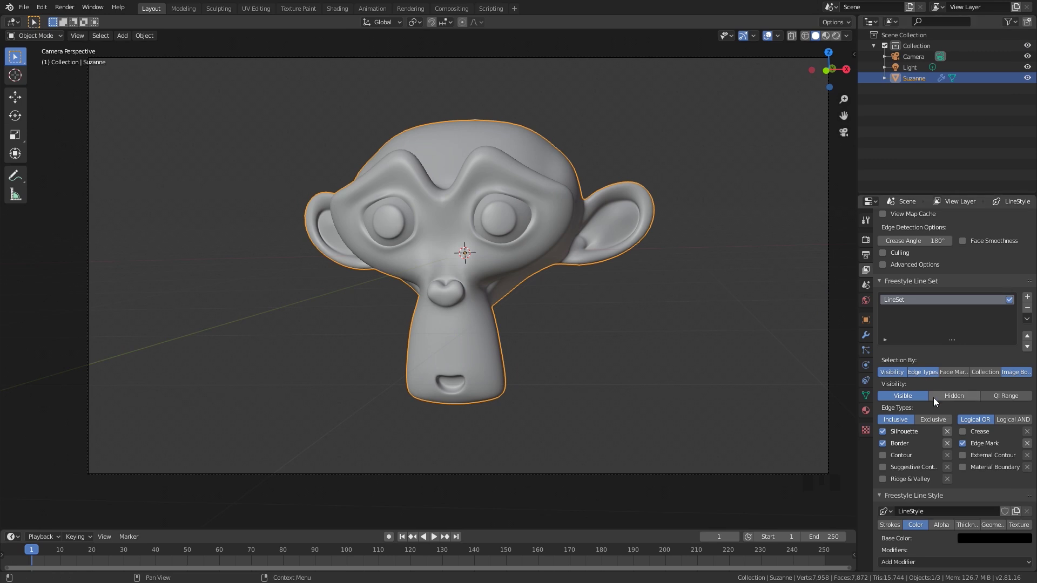
Restrict the line set's edge types to Contour only, turning off Edge Mark, Border and Silhouette, and render Suzanne.
left_click(963, 443)
left_click(882, 455)
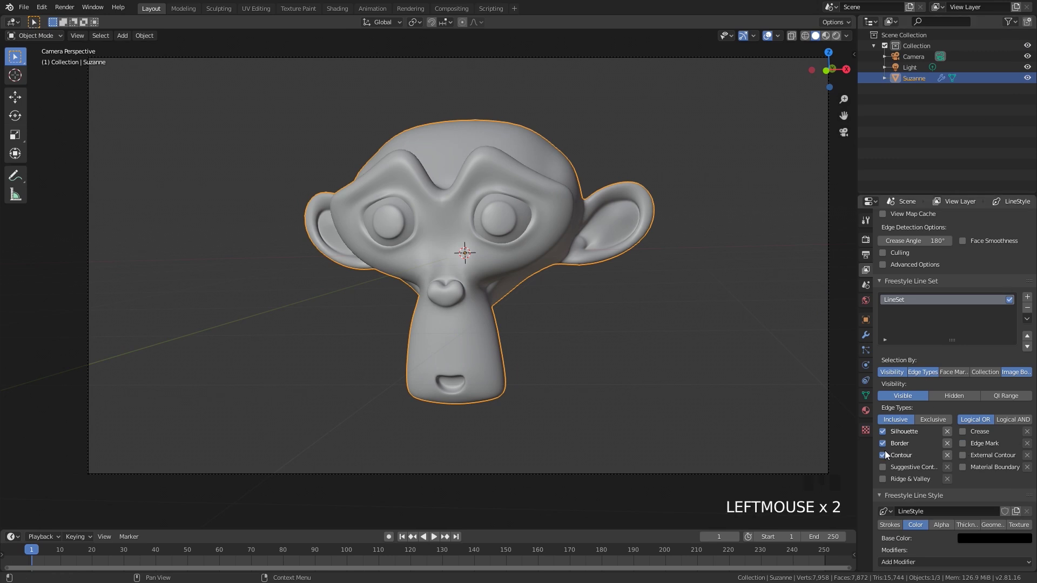
left_click(882, 443)
left_click(882, 432)
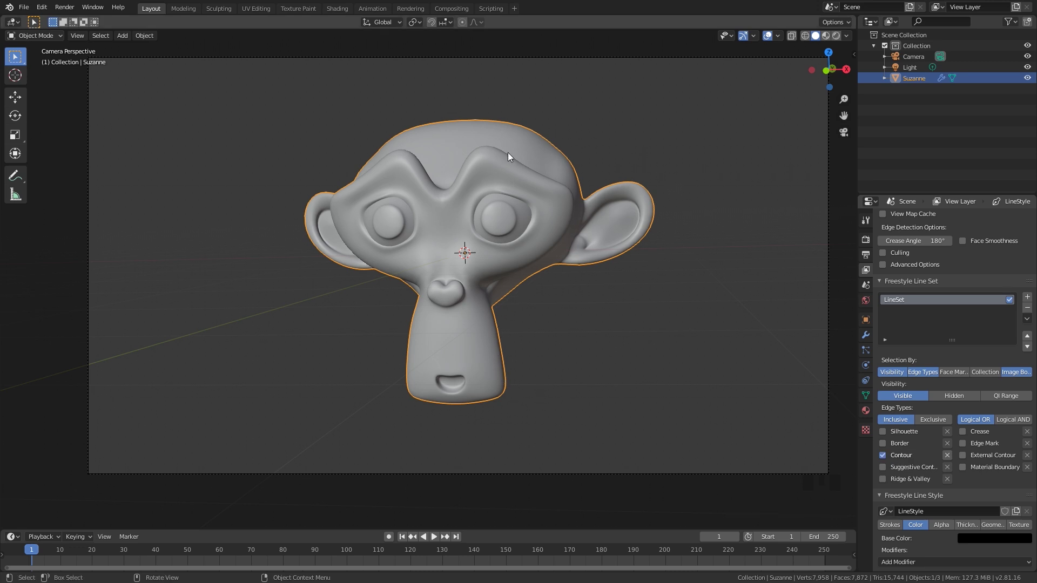
key("F12")
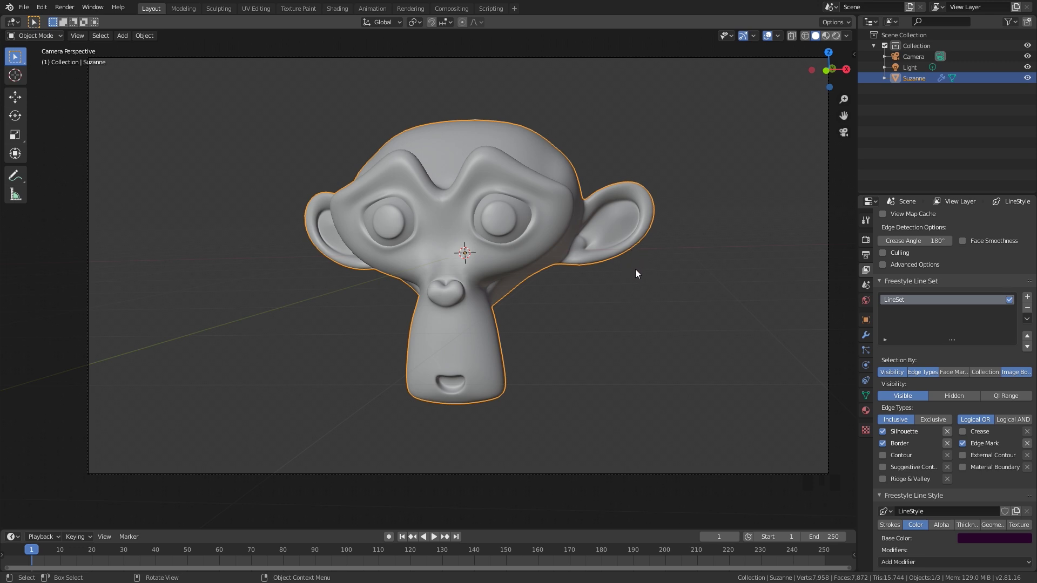
Add a Noise modifier to the line style's thickness, render Suzanne to check it, and close the render window.
left_click(970, 525)
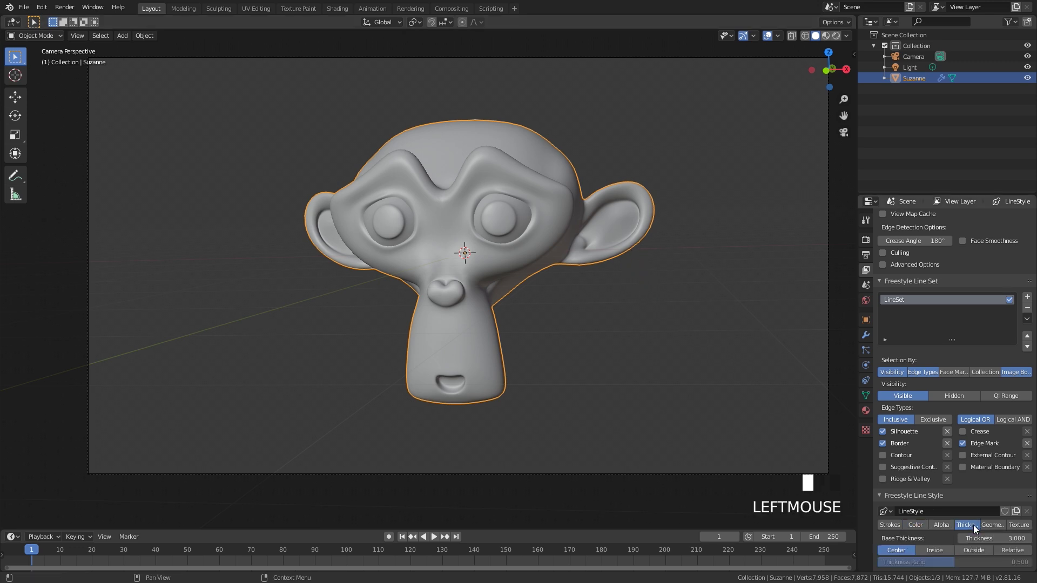
scroll(970, 515, "down", 4)
left_click(956, 563)
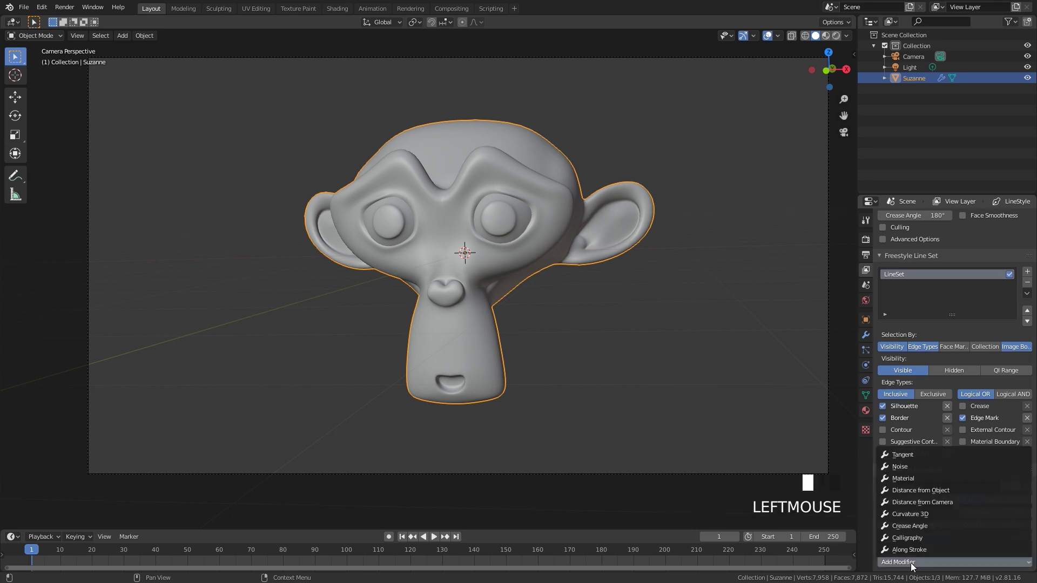
left_click(912, 467)
scroll(958, 499, "down", 6)
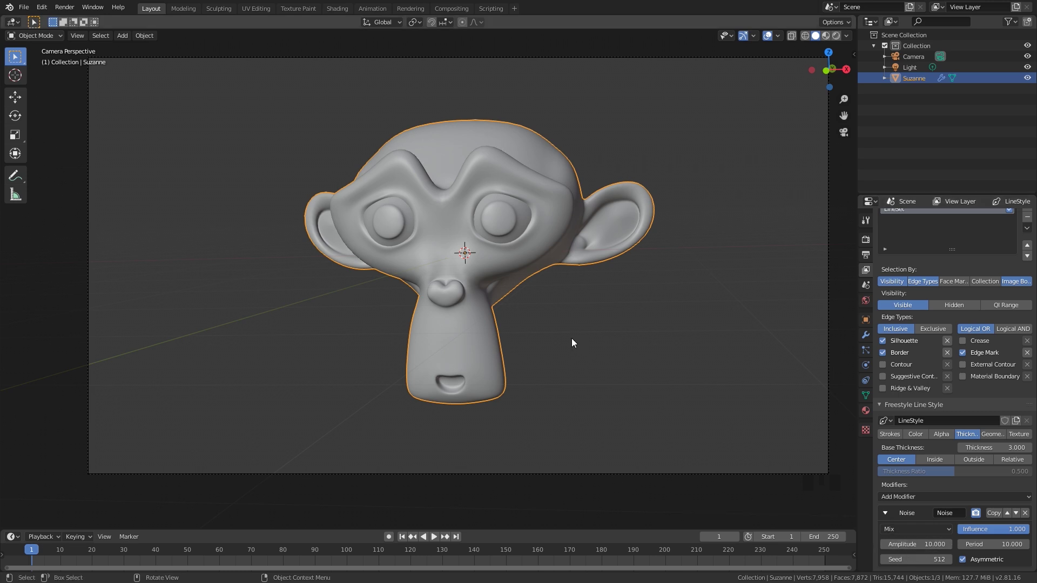
key("F12")
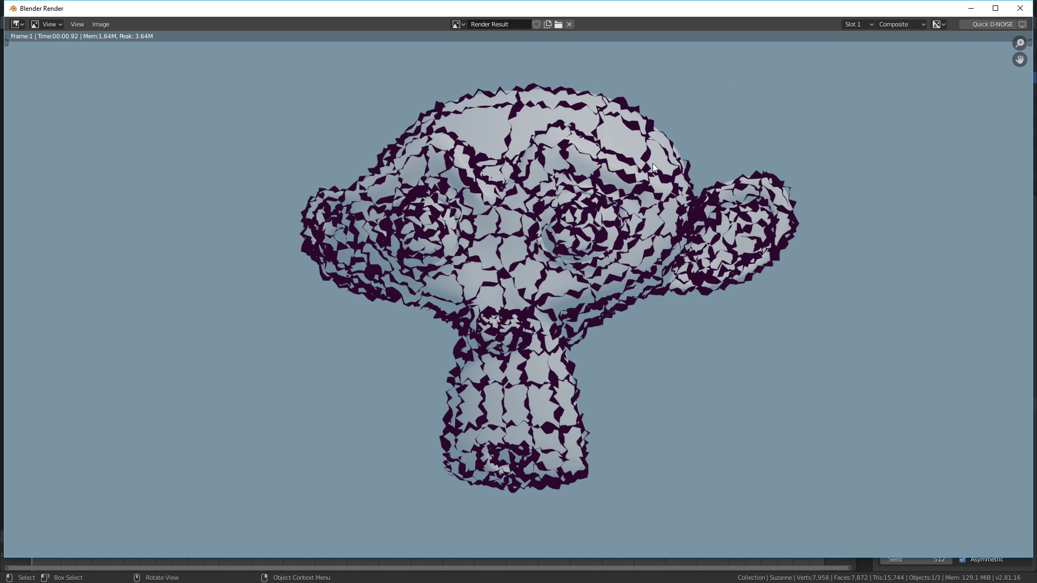
left_click(1021, 8)
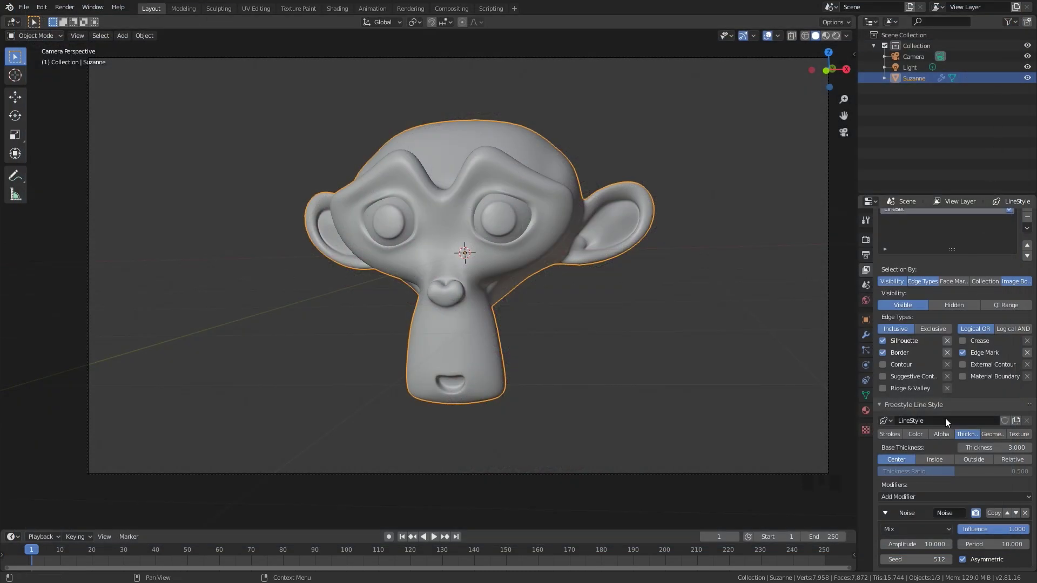
Set the thickness noise amplitude to 2, render Suzanne again, and close the render window.
left_click(903, 544)
type("2")
key("Return")
key("F12")
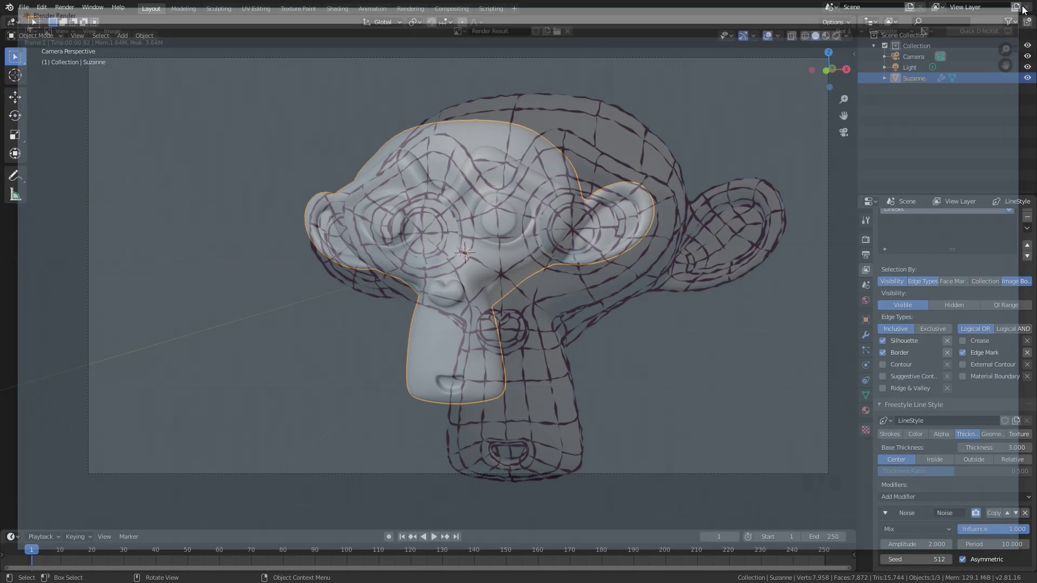
left_click(1020, 8)
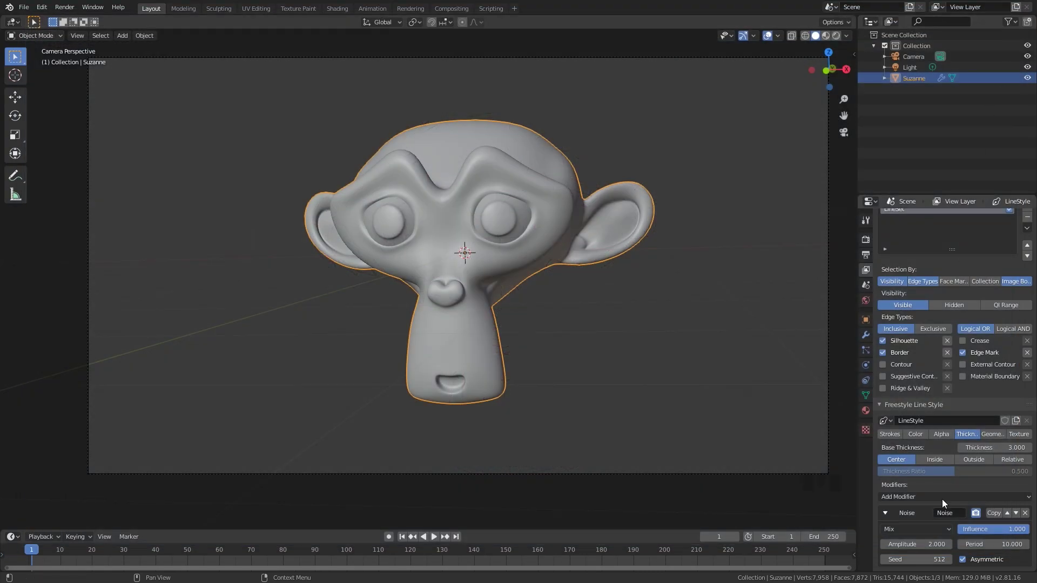
Set the thickness noise period to 200 and render Suzanne again.
left_click(975, 544)
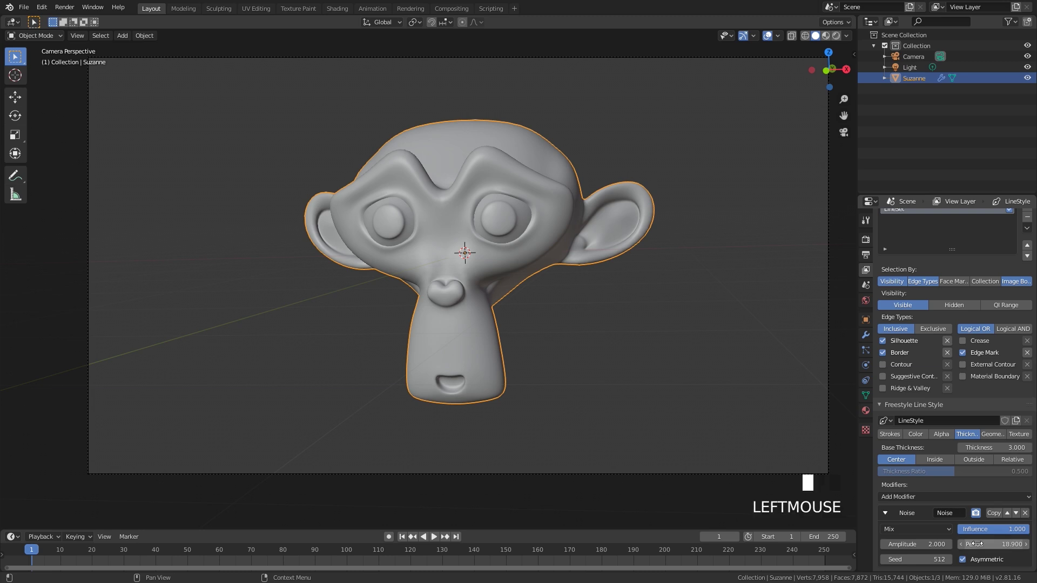
left_click(978, 544)
type("200")
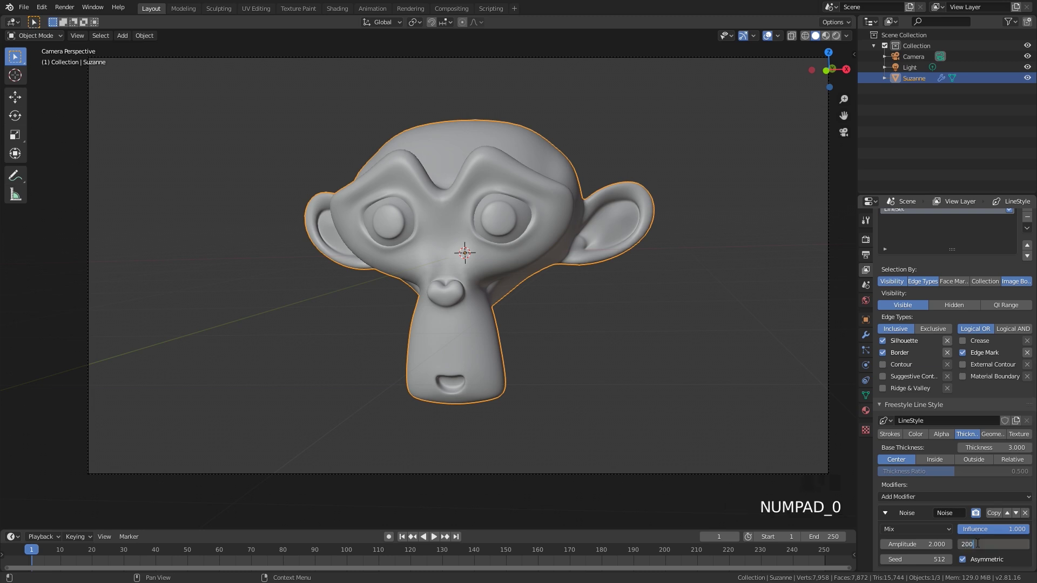
key("Return")
key("F12")
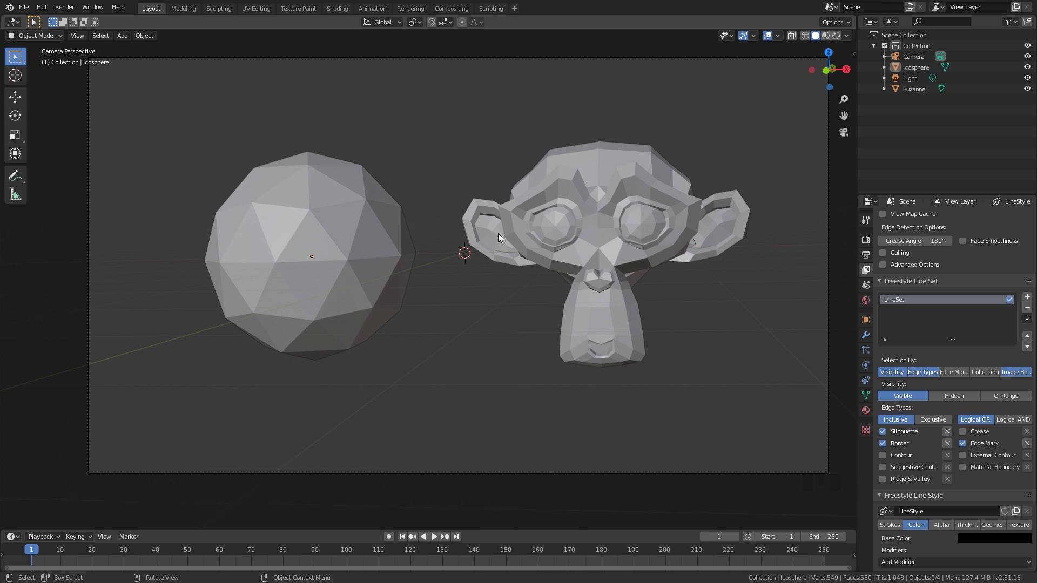
Select the icosphere and set the first line set's base color to red, with hue about 0.008 and saturation 1.
left_click(364, 203)
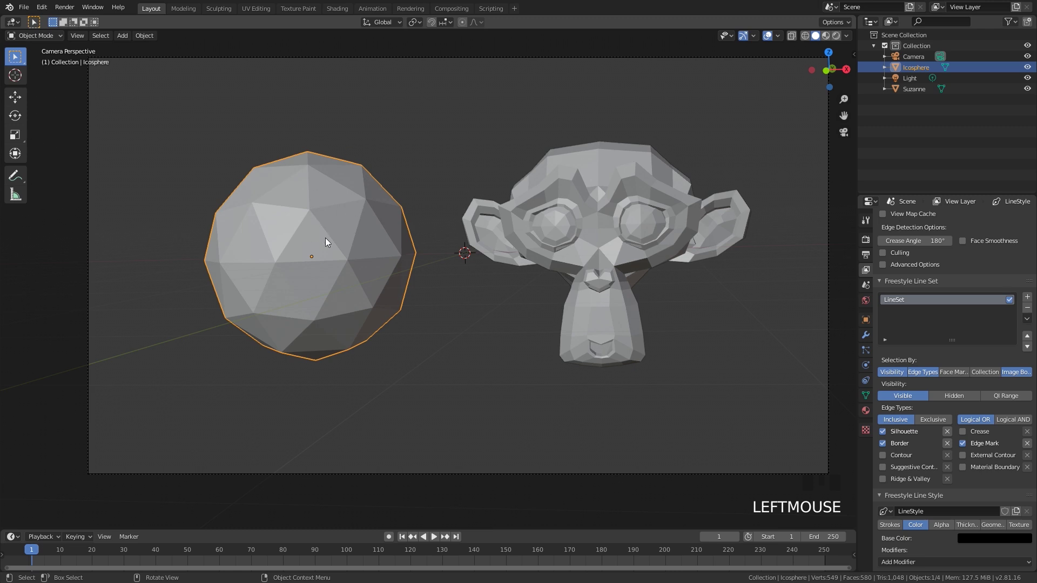
left_click(994, 539)
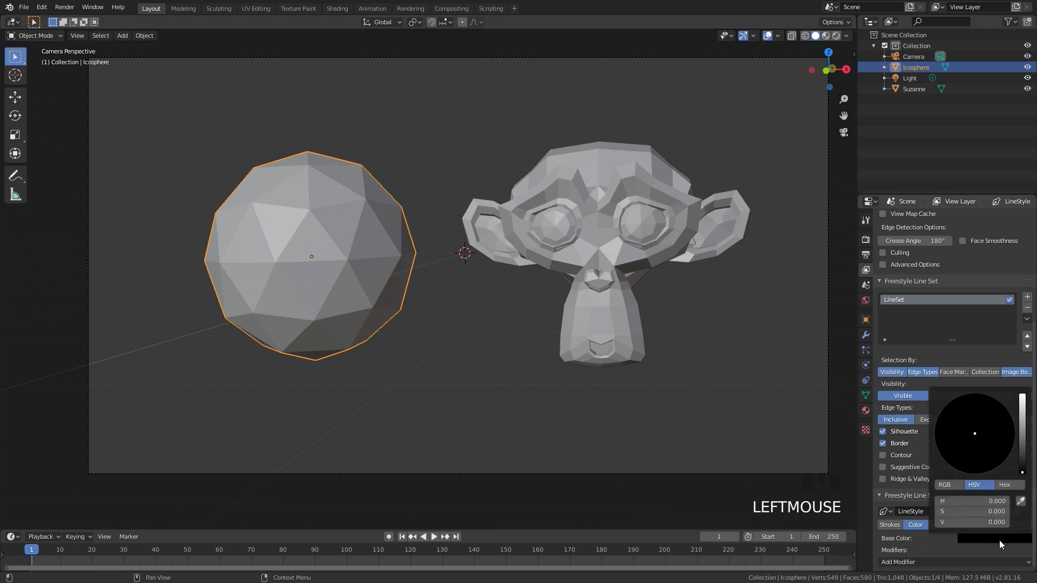
left_click_drag(1024, 452, 1022, 396)
left_click(1008, 449)
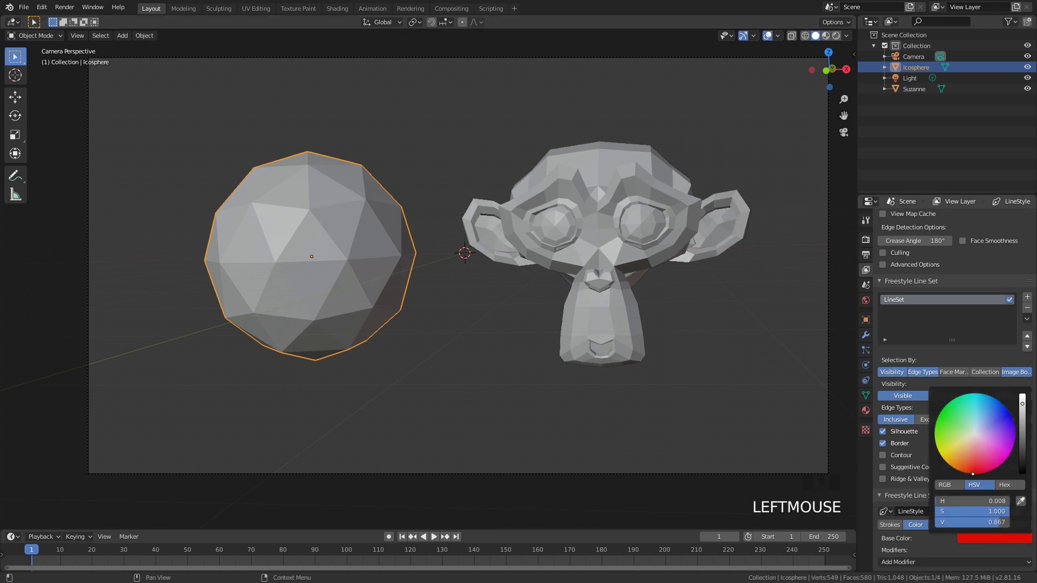
Add a second Freestyle line set, select Suzanne, and set the new line style's base color to bright blue.
left_click(1027, 297)
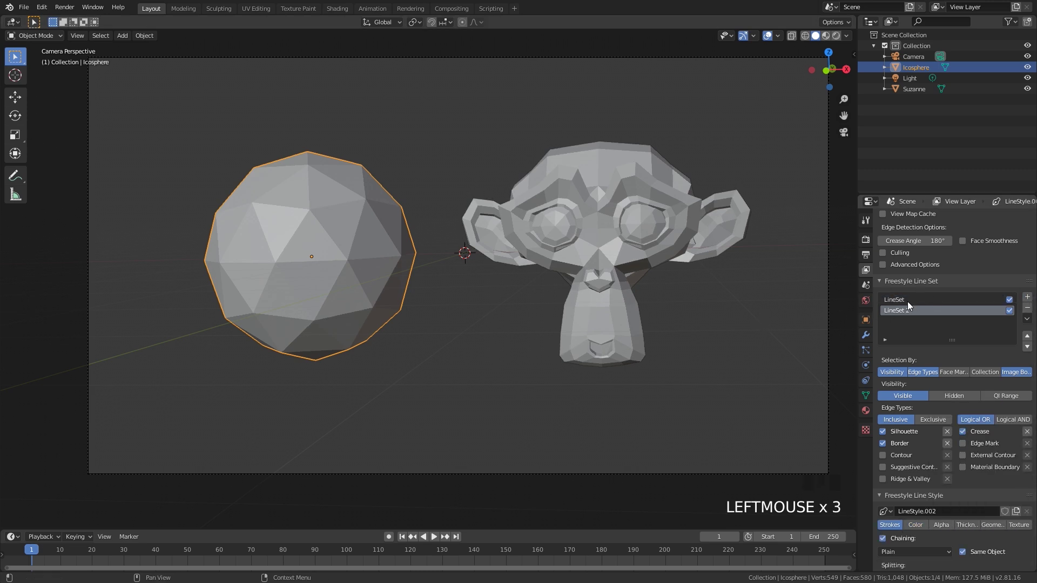
left_click(659, 253)
scroll(945, 497, "down", 3)
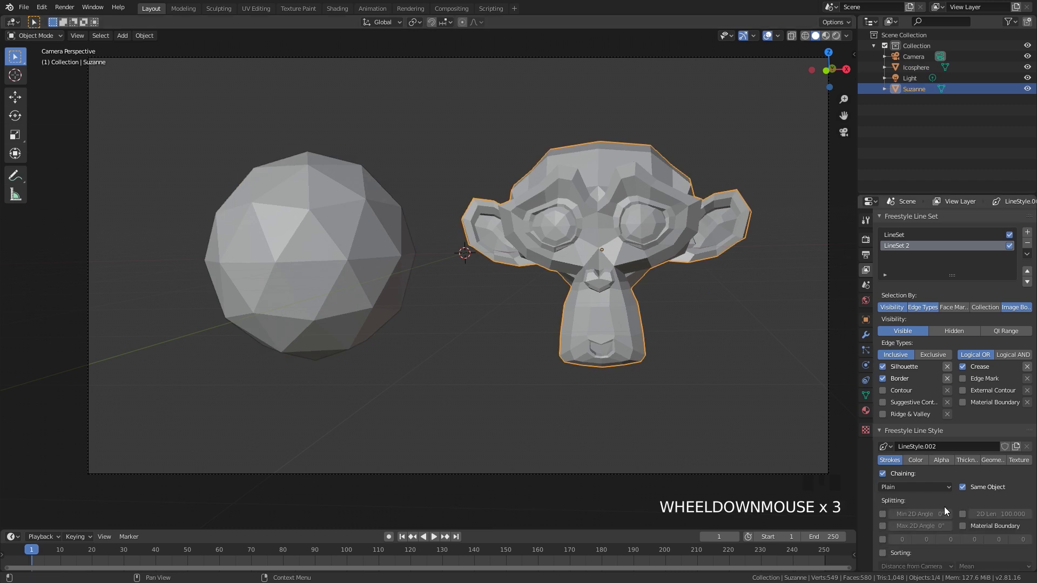
left_click(928, 471)
left_click(984, 540)
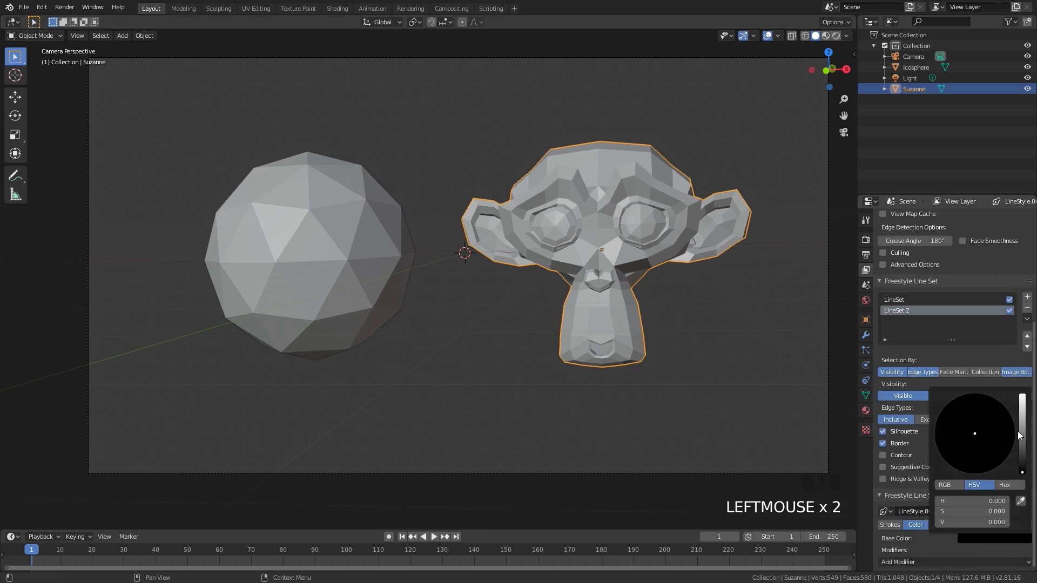
left_click(1023, 398)
left_click(1009, 411)
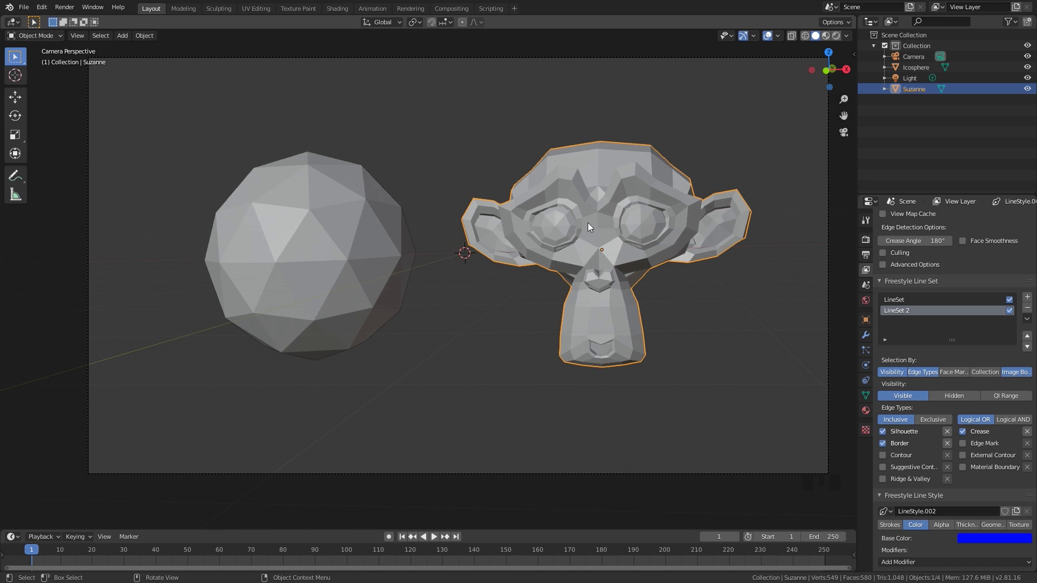
Move Suzanne into a new collection named Collection 2 and restrict LineSet 2 to that collection.
key("m")
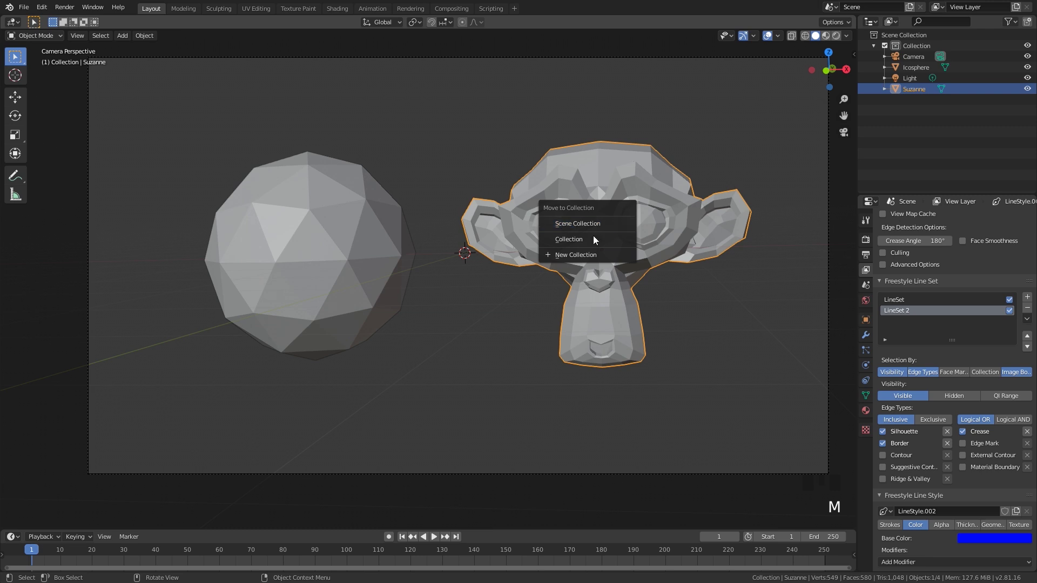
left_click(563, 256)
left_click(558, 262)
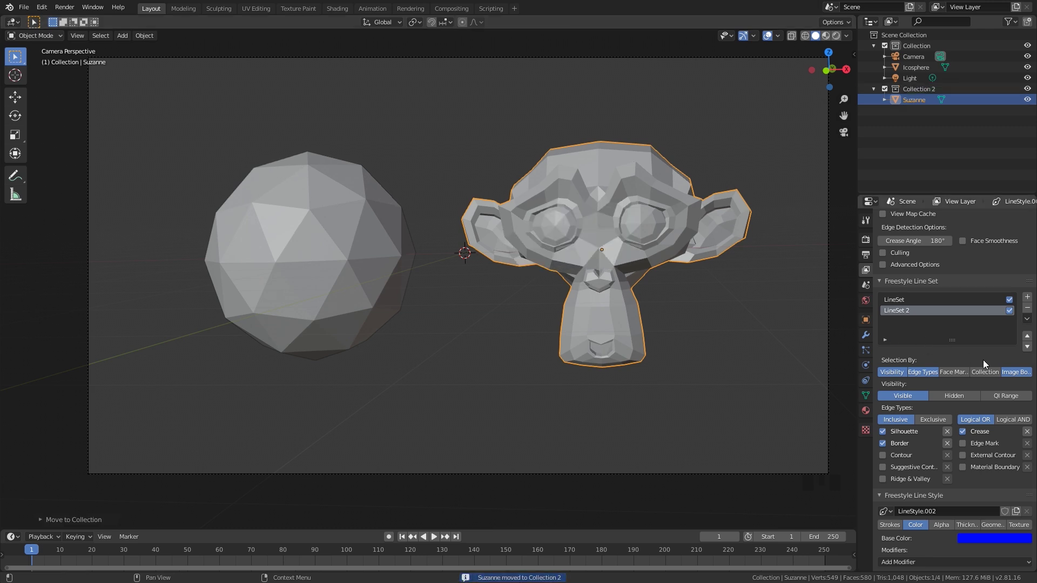
left_click(989, 372)
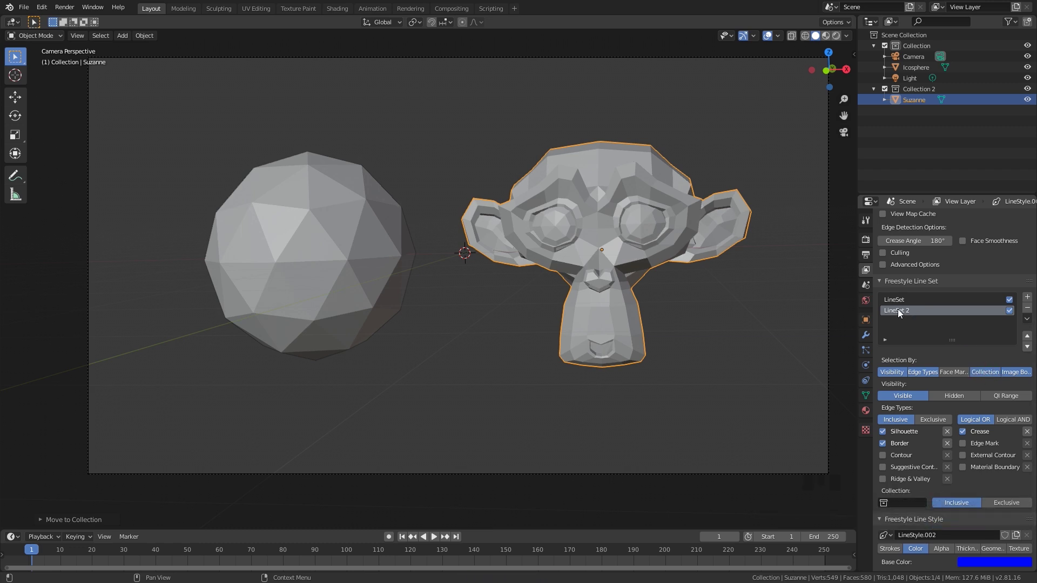
left_click(903, 503)
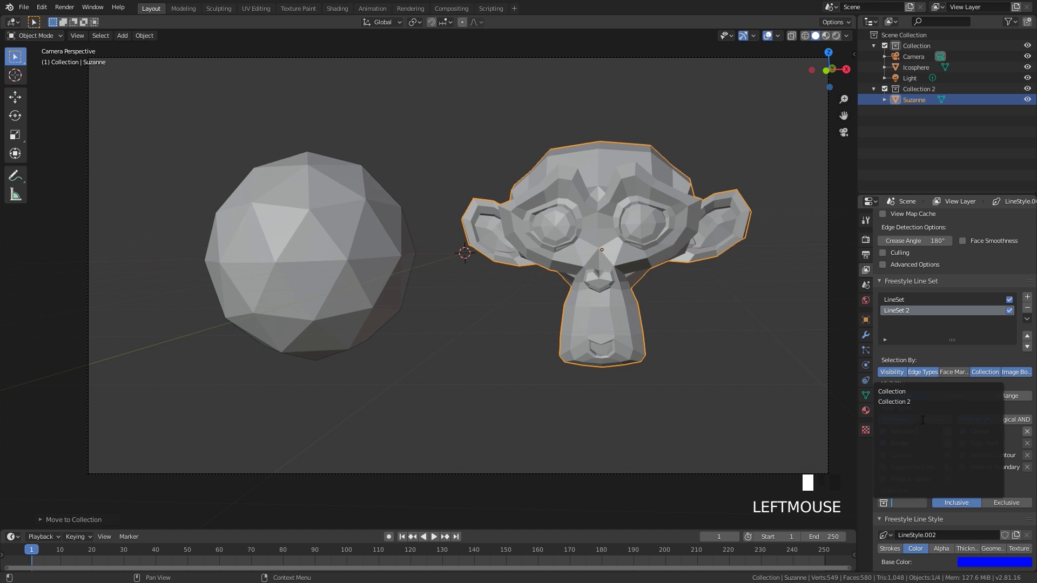
left_click(896, 402)
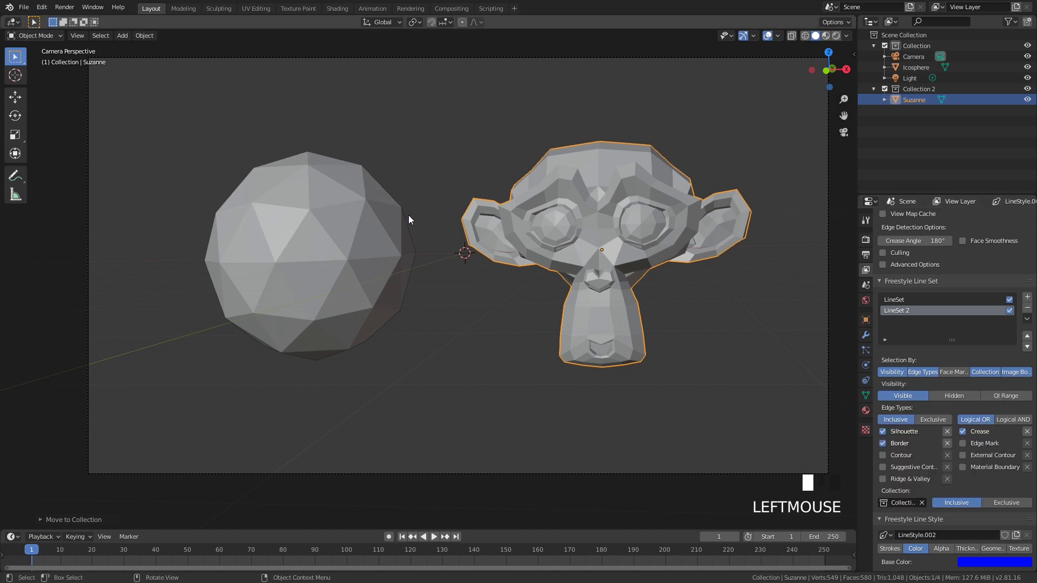
Select the icosphere and restrict the first line set to the original Collection.
left_click(324, 218)
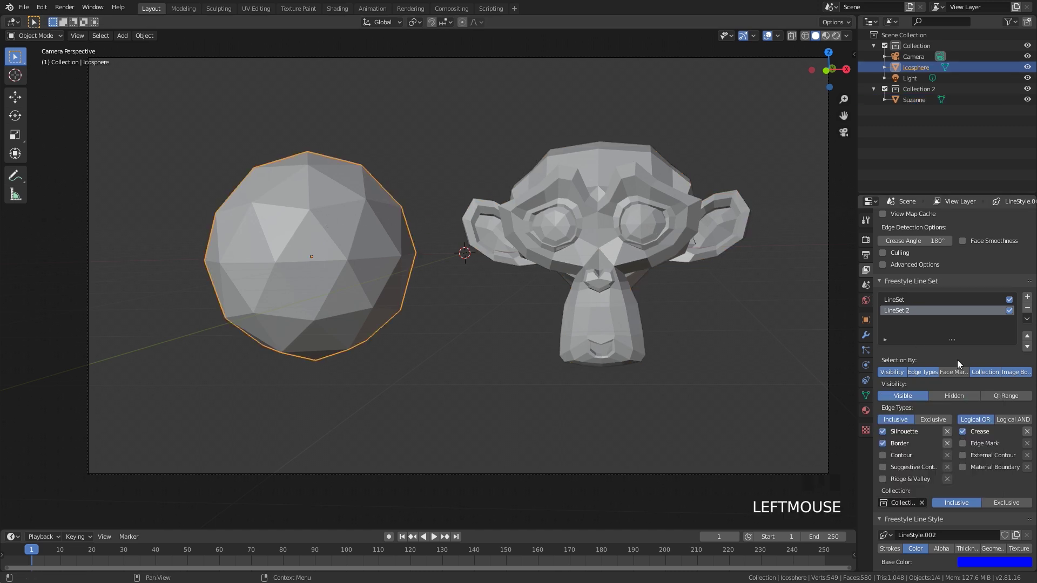
left_click(907, 300)
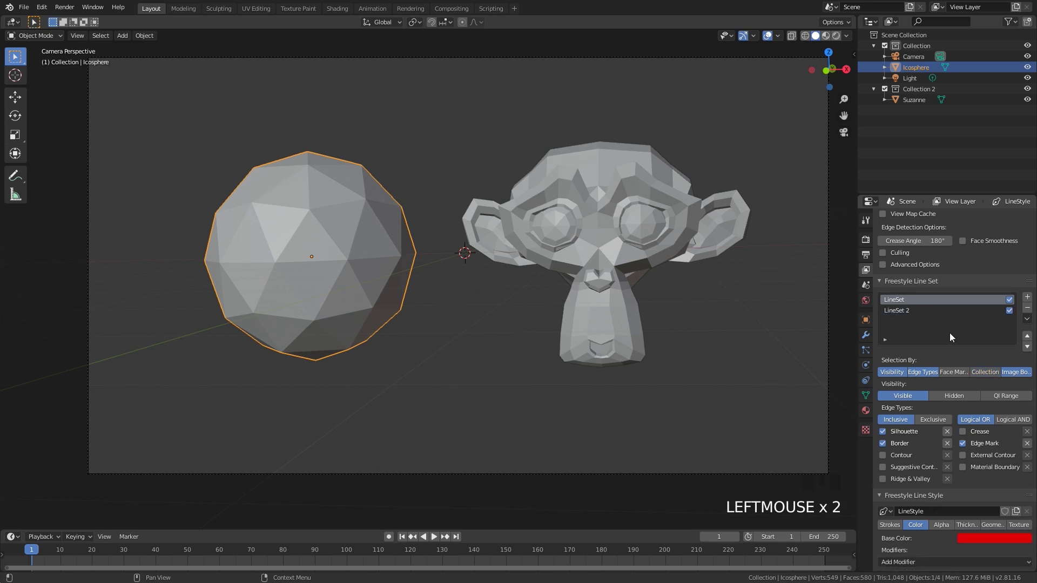
left_click(985, 373)
left_click(900, 503)
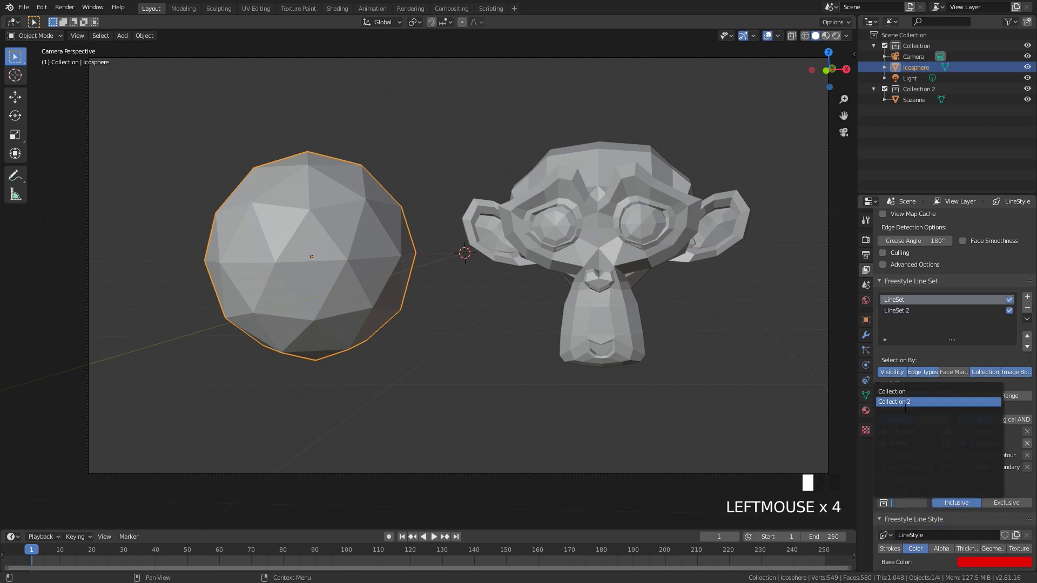
left_click(894, 392)
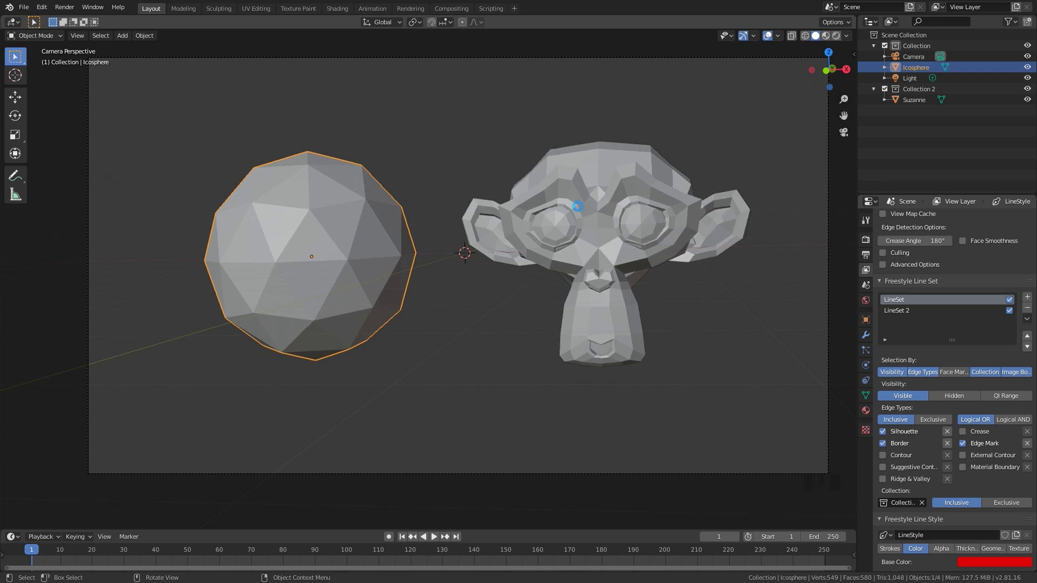
Render the scene and examine the line colors on the icosphere and Suzanne.
key("F12")
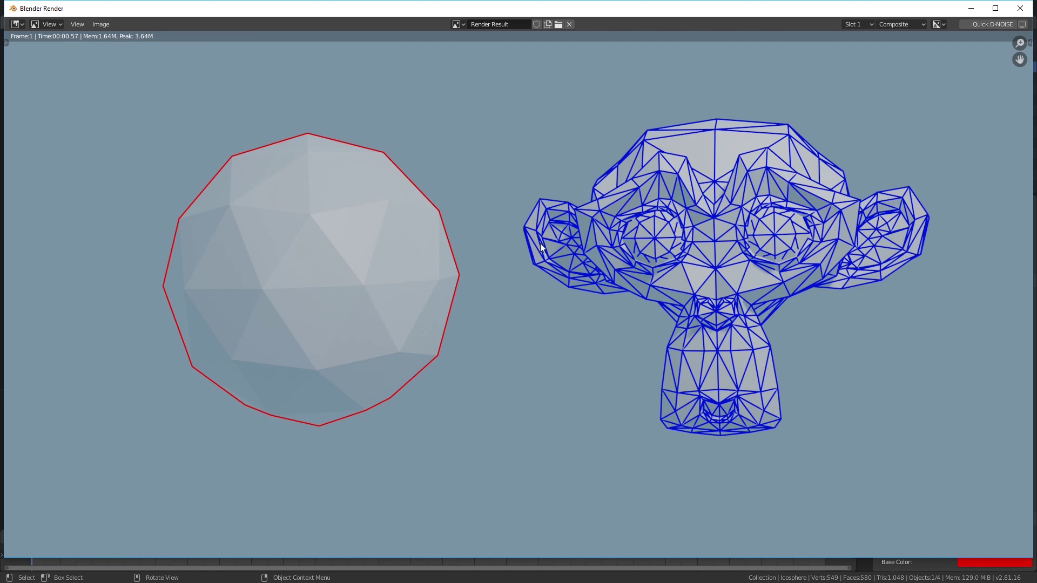
scroll(545, 244, "down", 2)
scroll(566, 235, "up", 2)
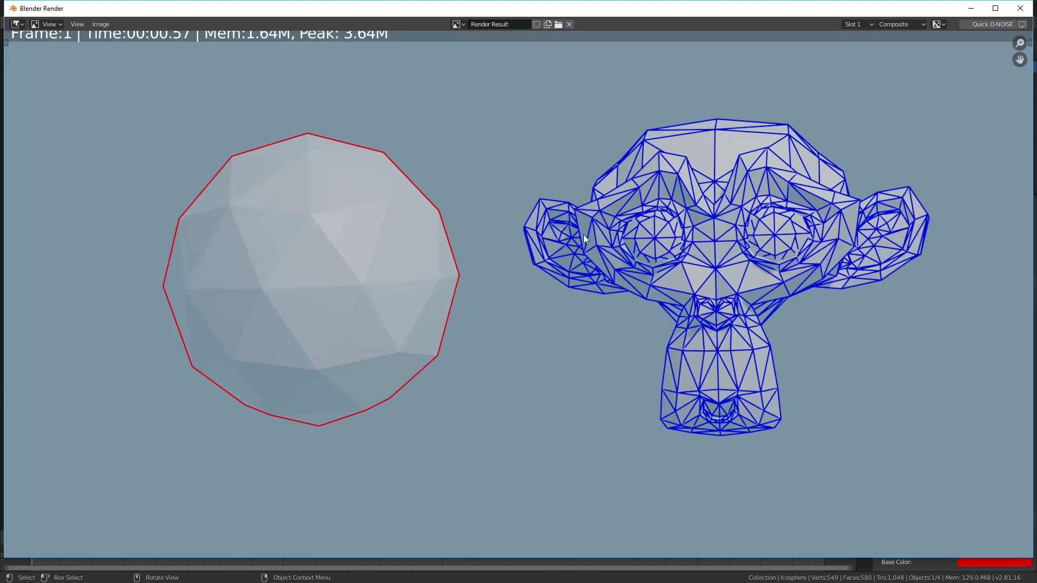
scroll(582, 238, "down", 1)
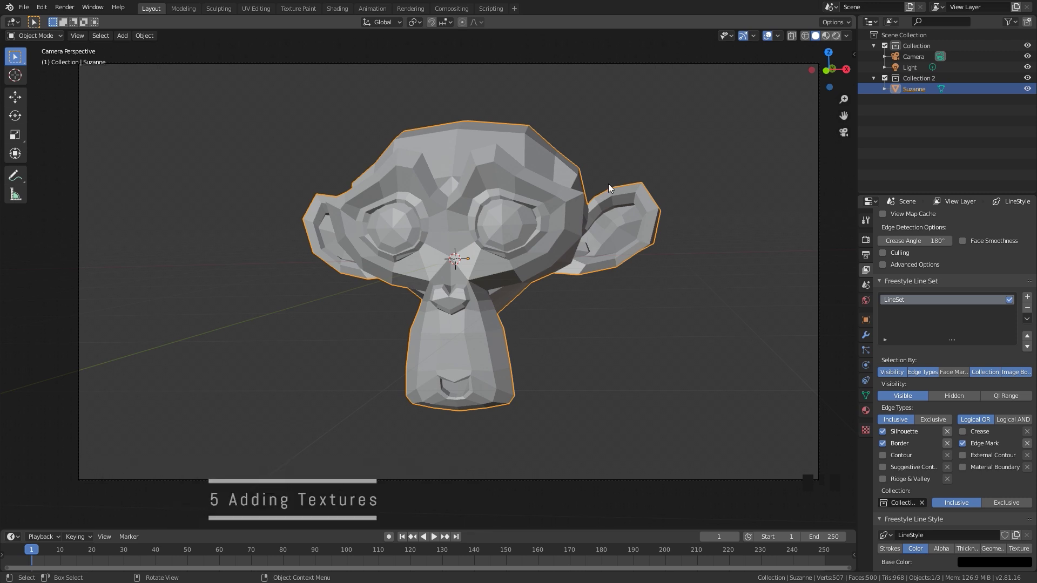
Enable Use Nodes for the line style's texture and go to its texture properties.
left_click(1019, 547)
scroll(1006, 476, "down", 4)
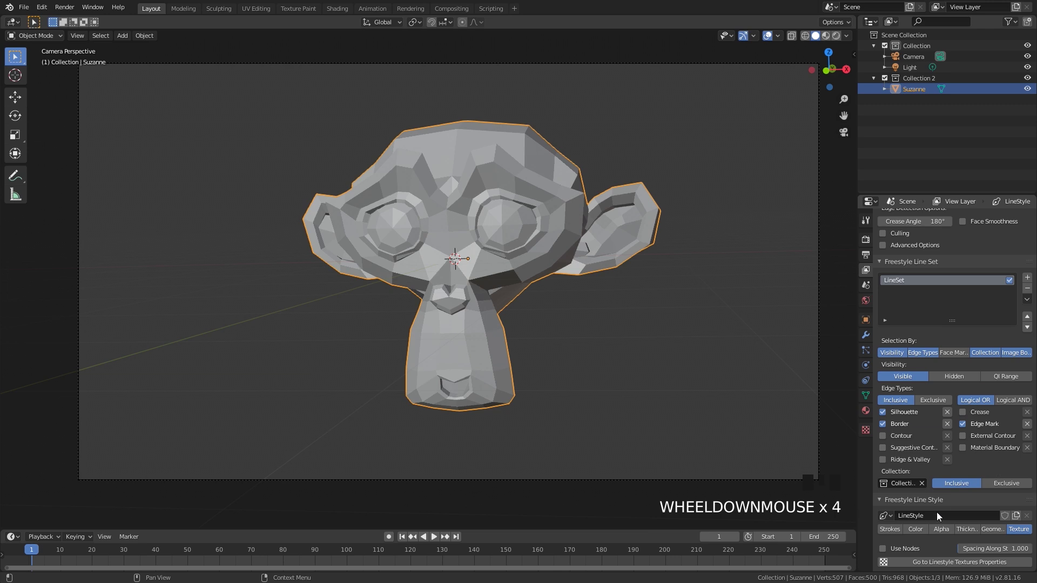
left_click(884, 549)
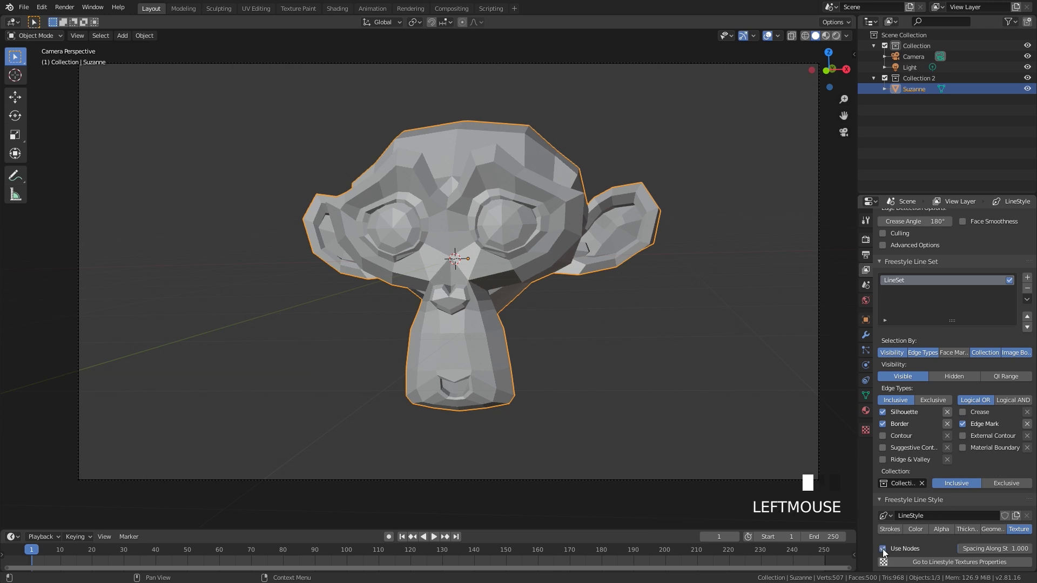
left_click(943, 562)
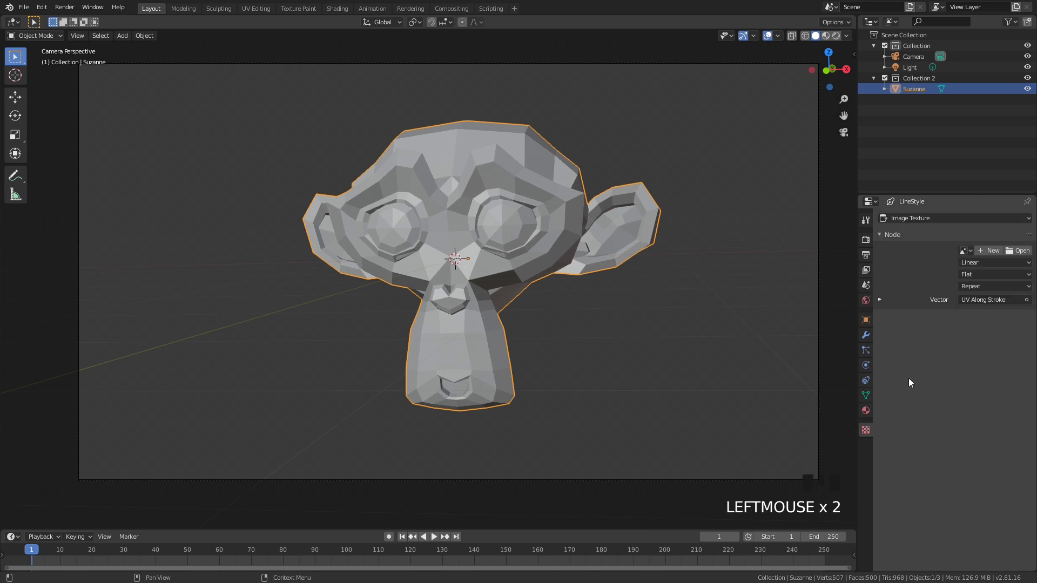
Load the arrow image 1231545555.png into the line style's image texture, browsing the files as thumbnails.
left_click(1019, 252)
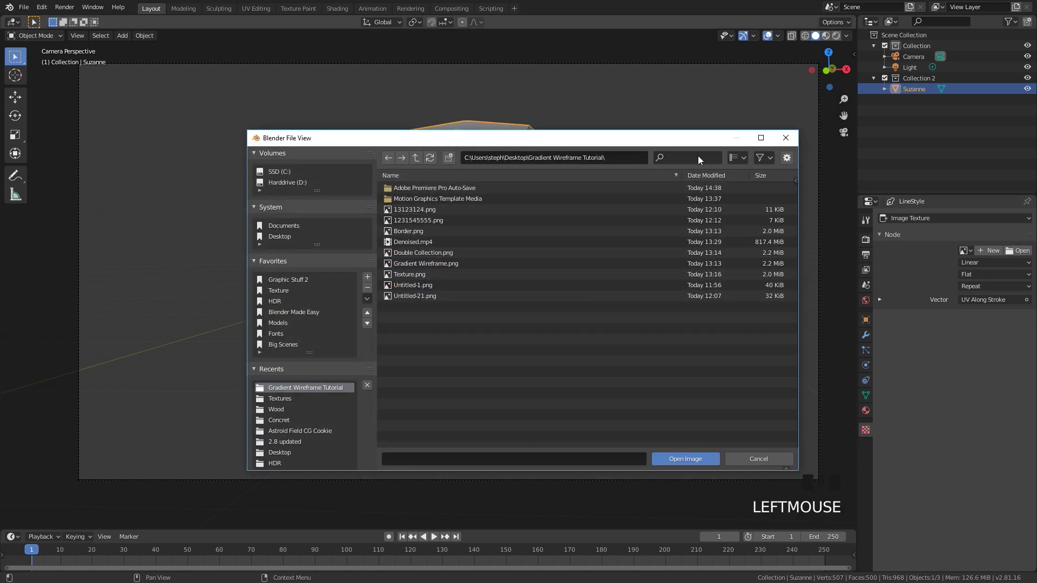
left_click(738, 158)
left_click(708, 214)
left_click(672, 223)
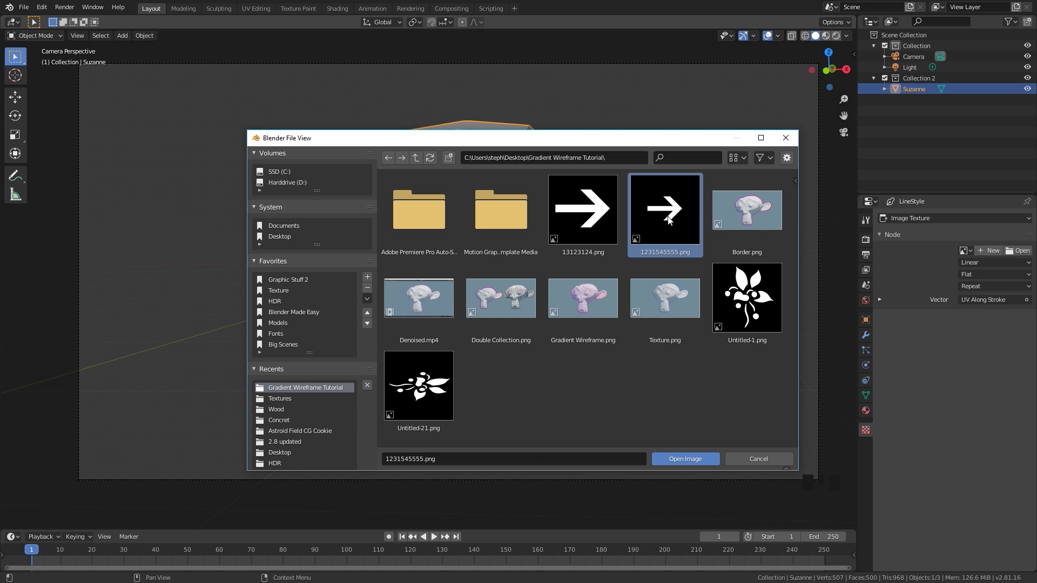
left_click(673, 459)
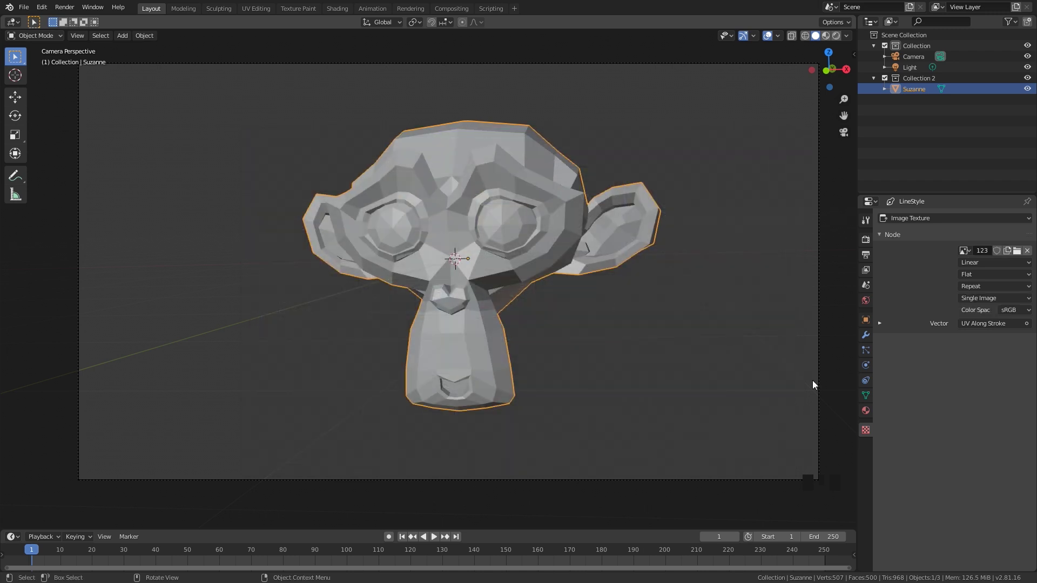
In the Shading workspace's Line Style nodes, spread the nodes apart and connect the image's Color output to the Line Style Output's Alpha.
left_click(337, 9)
left_click(200, 338)
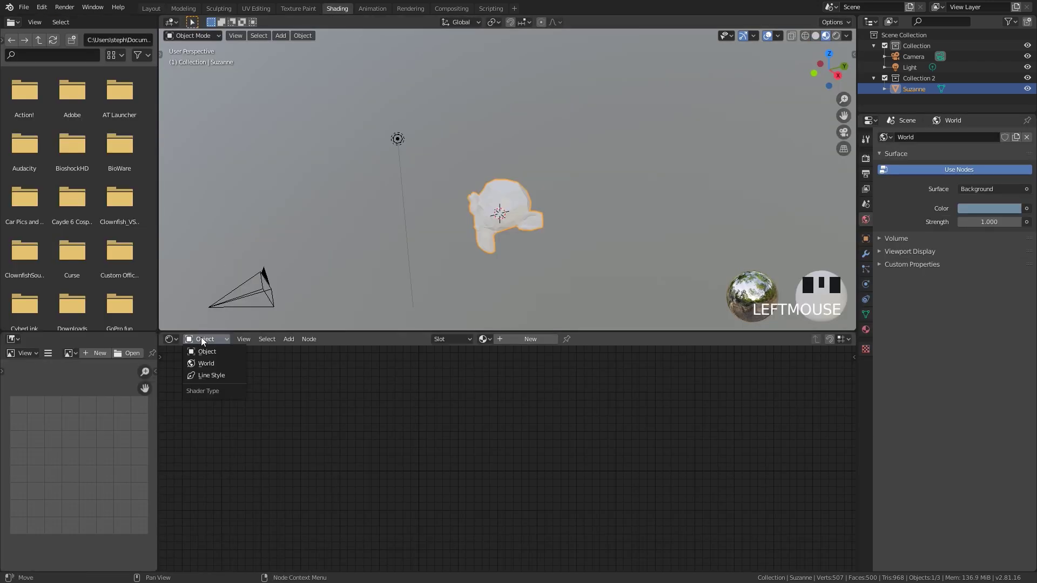
left_click(212, 376)
middle_click_drag(525, 436, 450, 475)
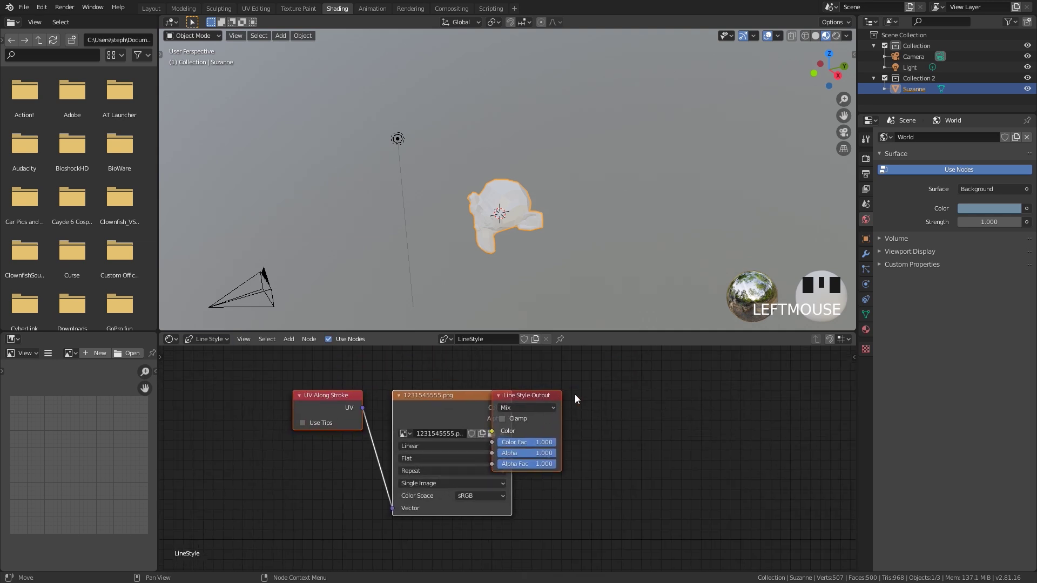
left_click_drag(531, 393, 630, 385)
left_click_drag(435, 399, 451, 379)
scroll(599, 419, "up", 1)
left_click_drag(605, 418, 606, 443)
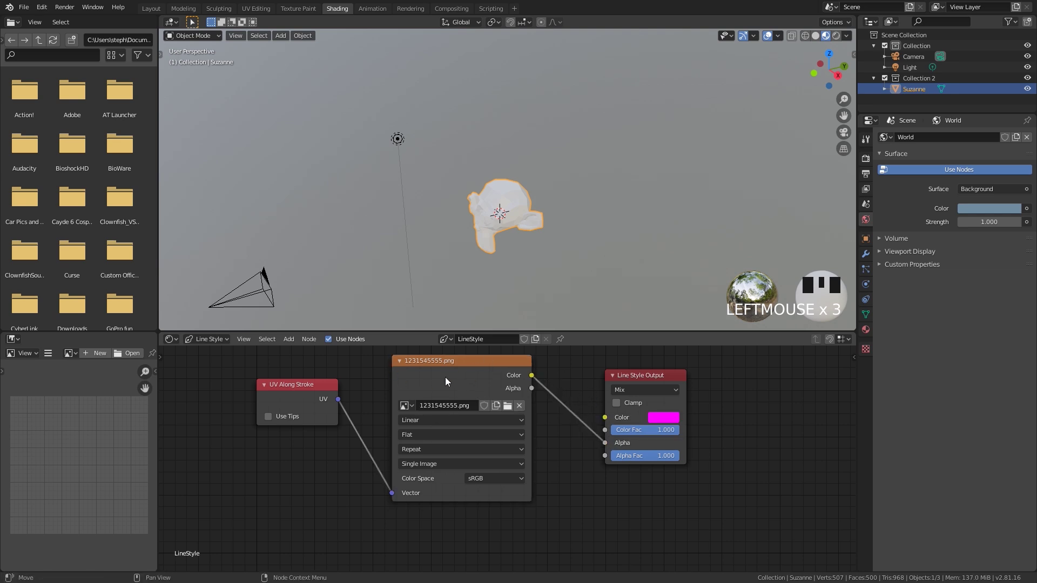
Set the Line Style Output node's color to blue.
scroll(440, 383, "up", 1)
left_click(695, 413)
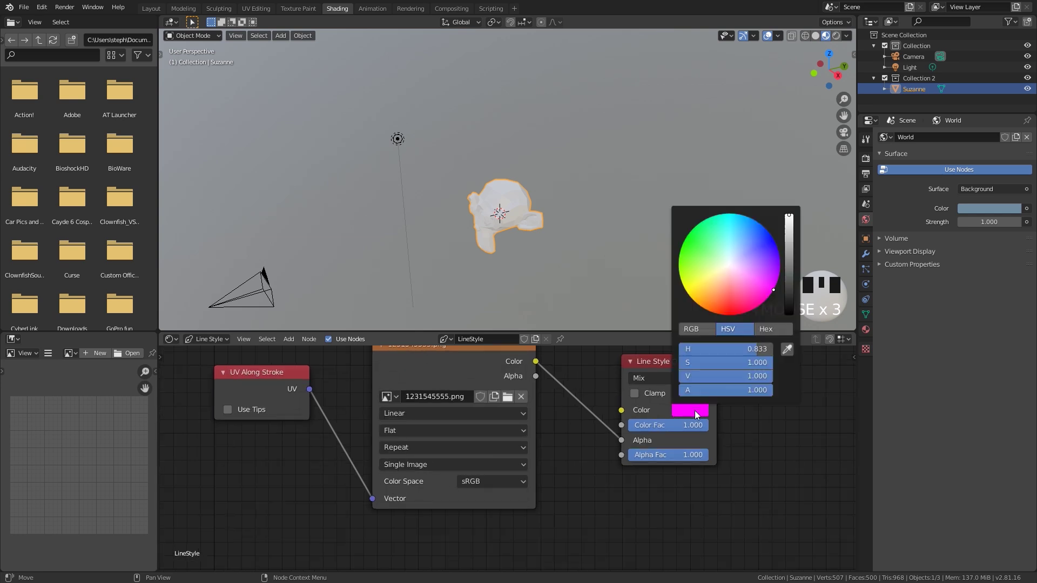
left_click_drag(760, 259, 769, 240)
scroll(502, 423, "down", 2)
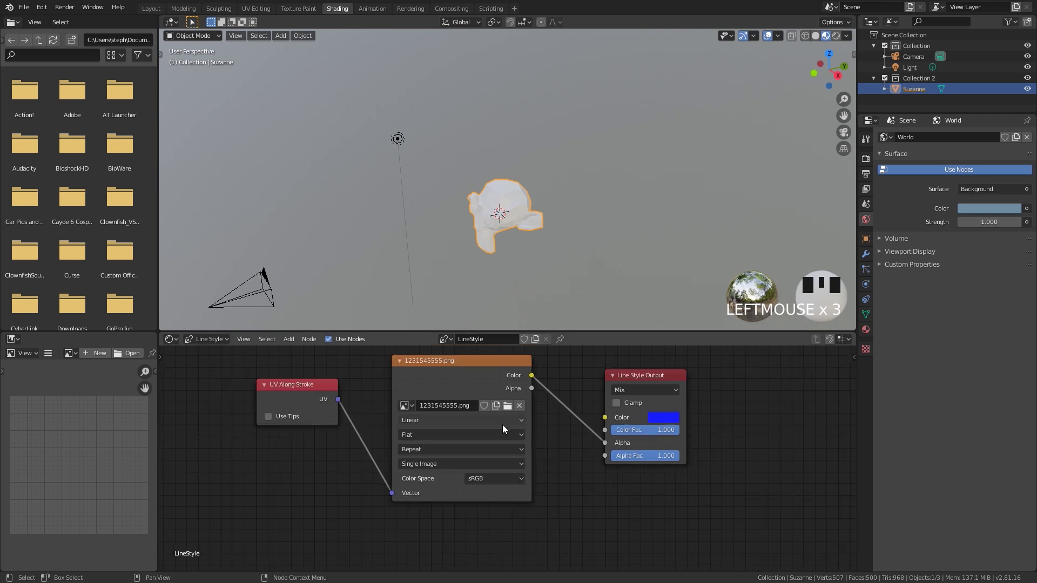
Return to the Layout workspace and set the line style texture's spacing along stroke to 0.8.
left_click(151, 8)
left_click(866, 270)
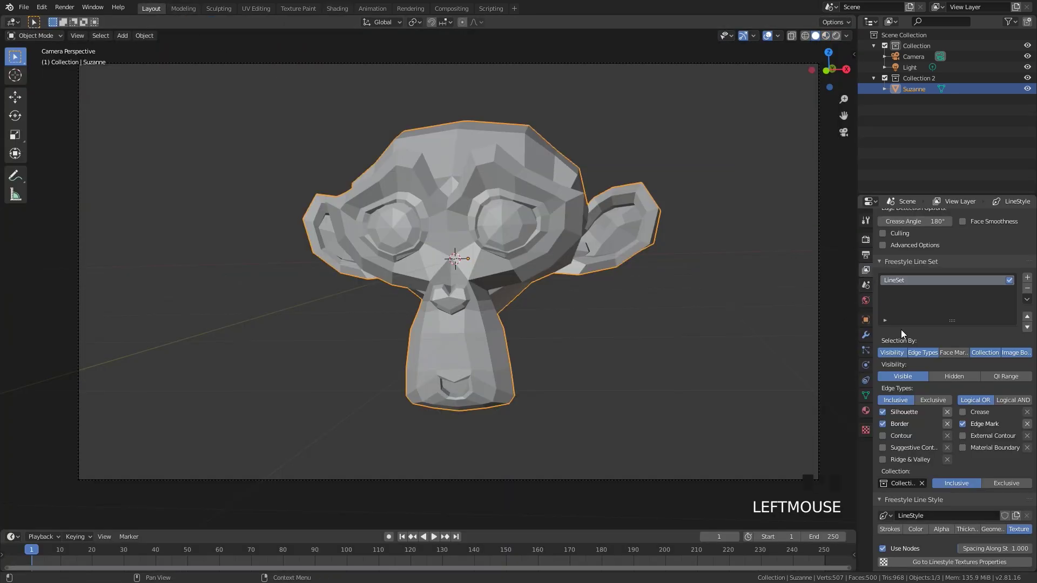
left_click(986, 548)
type("0.8")
key("Return")
Set the line style's base thickness to 50 and return to its texture settings.
left_click(962, 529)
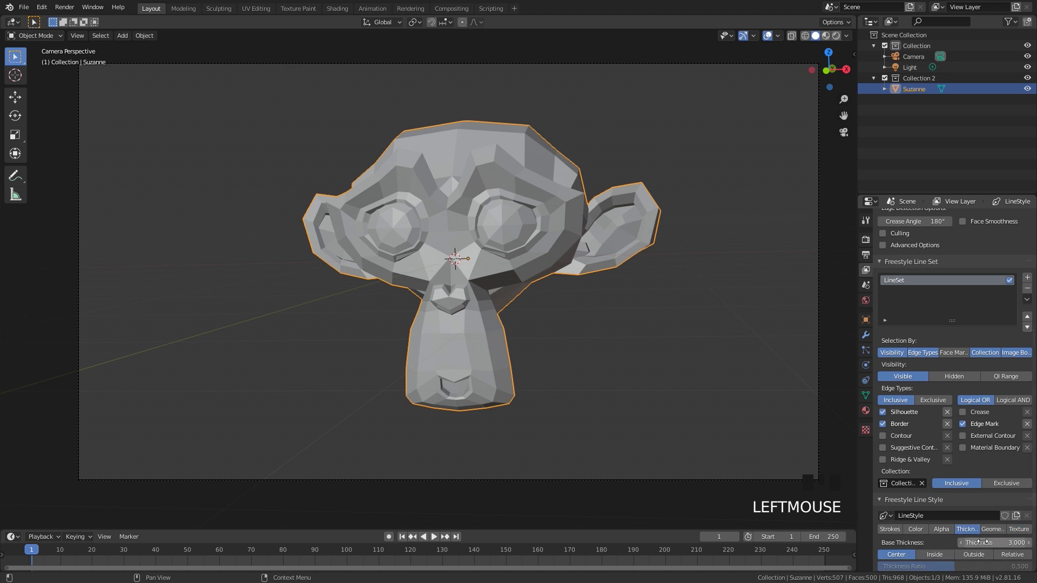
left_click(991, 543)
type("50")
key("Return")
left_click(1019, 529)
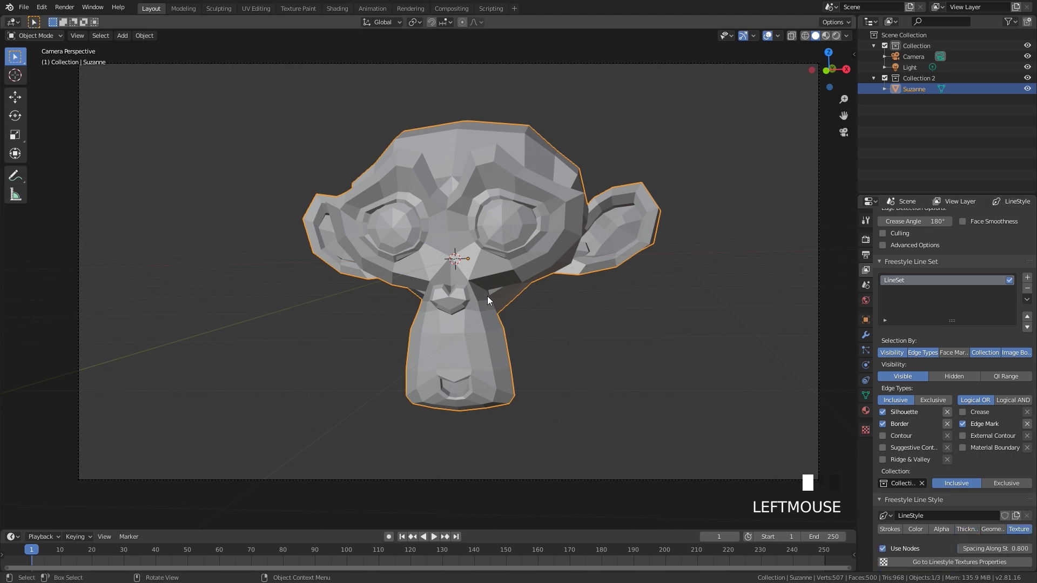
Limit the line set's edge types to Contour, turning off Edge Mark, Border and Silhouette, and render Suzanne.
left_click(963, 425)
left_click(881, 435)
left_click(881, 424)
left_click(881, 411)
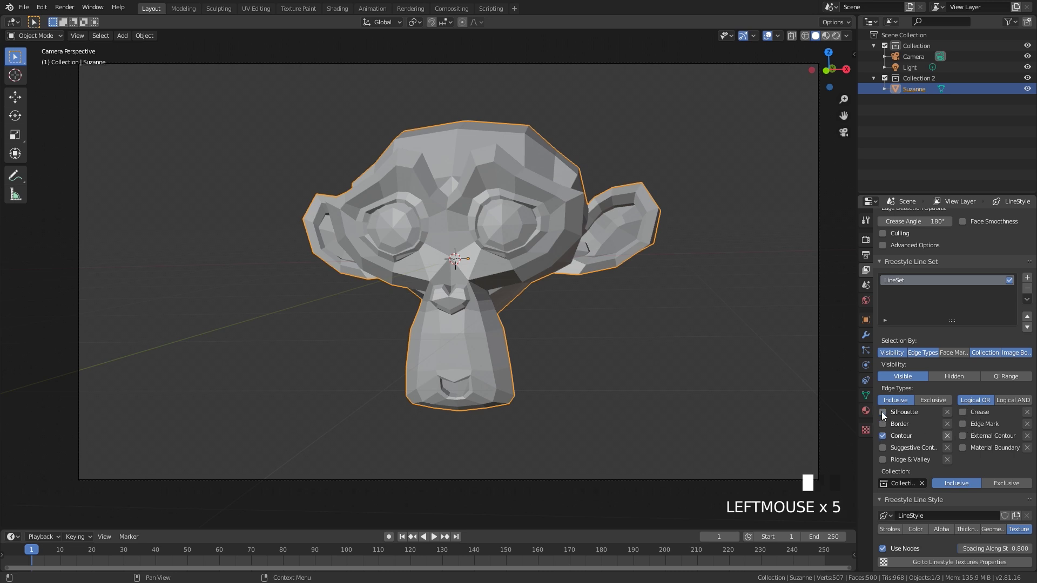
key("F12")
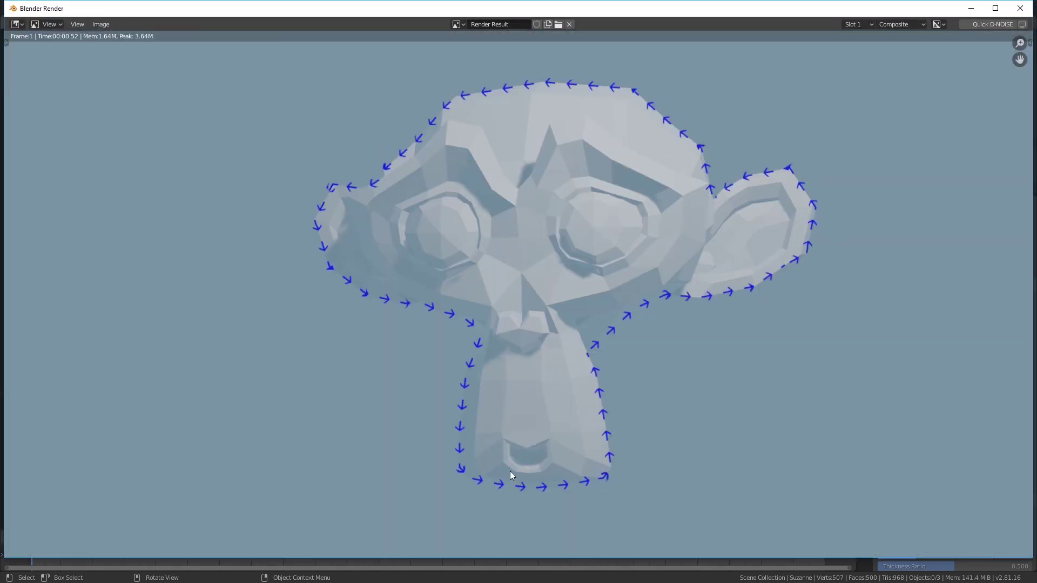
scroll(638, 317, "down", 1)
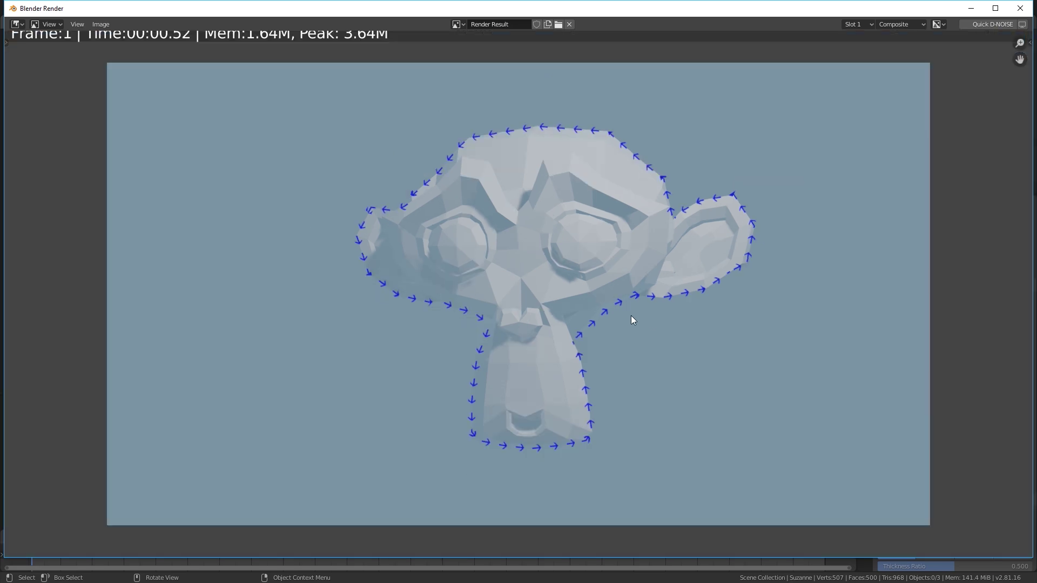